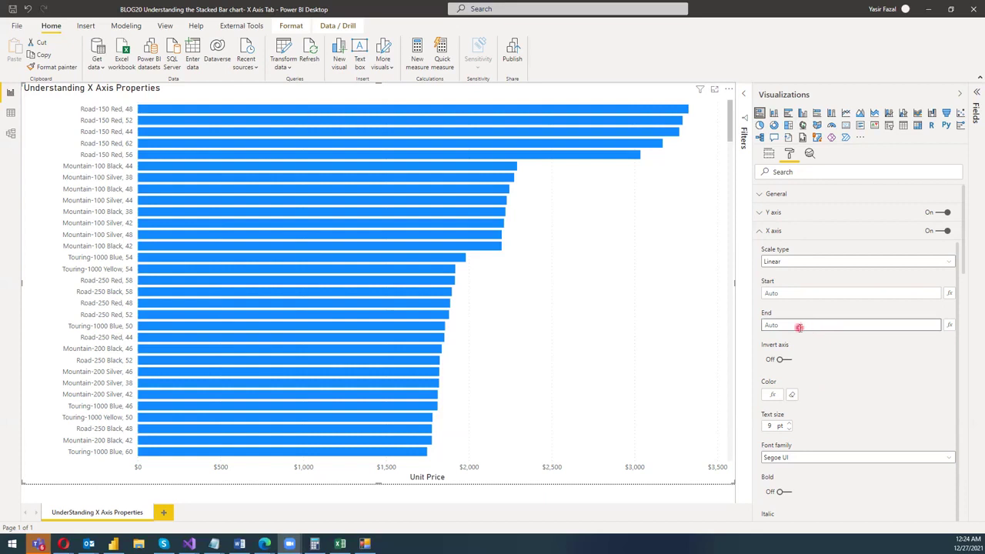
Step: Check the X axis scale type options, keep Linear, and compare the shortest and longest bars against the unit price scale
left_click(780, 263)
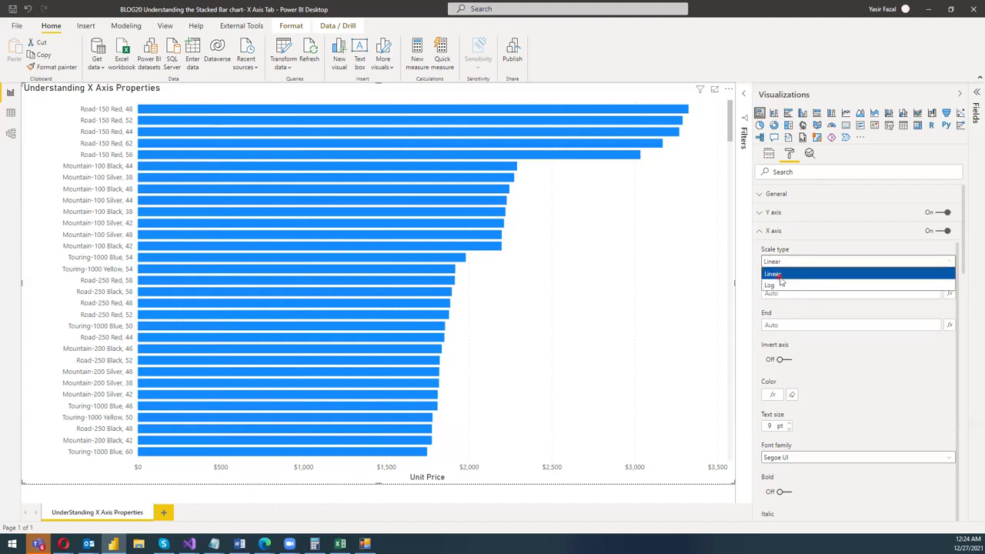
left_click(780, 274)
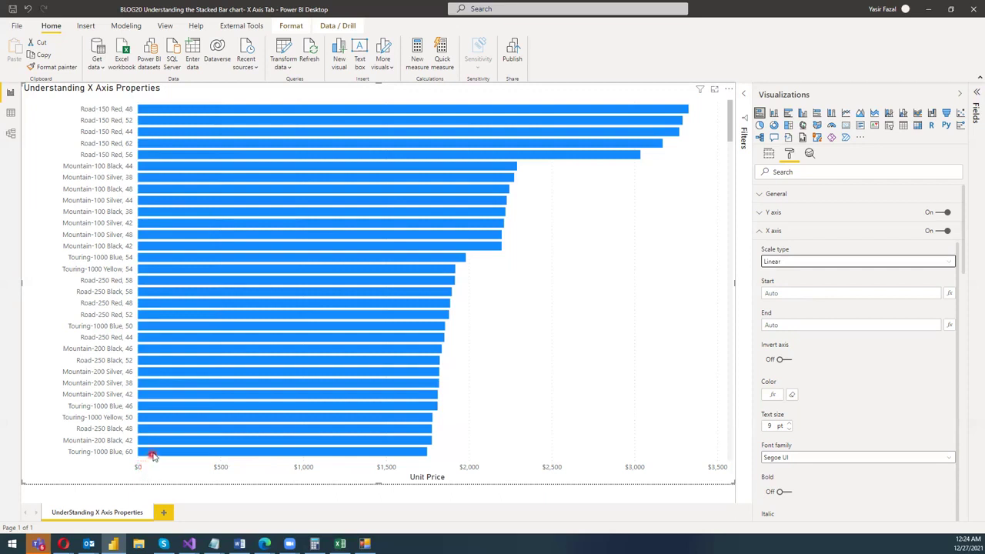
mouse_move(163, 454)
mouse_move(420, 458)
mouse_move(684, 113)
Step: Try the Log scale type on the X axis and return it to Linear
left_click(821, 266)
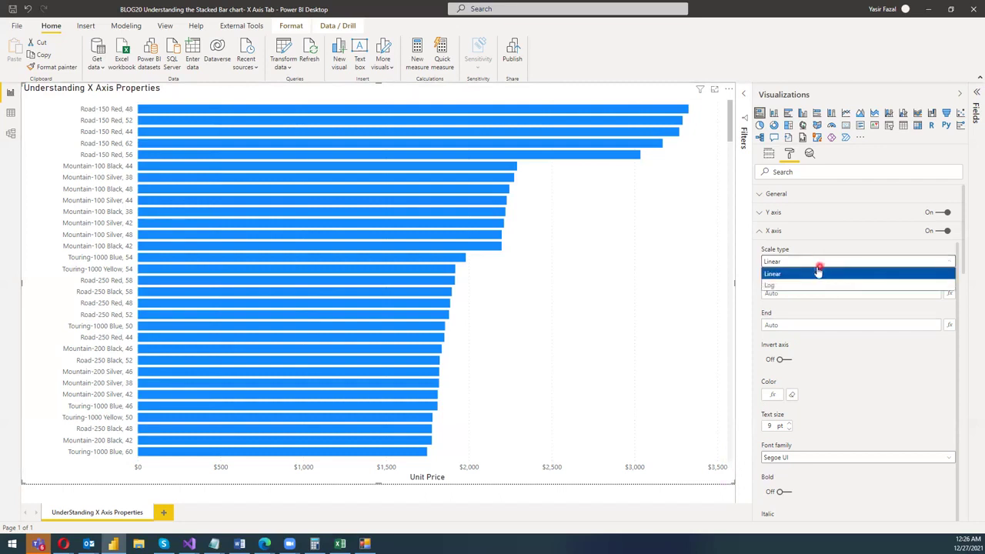
left_click(792, 286)
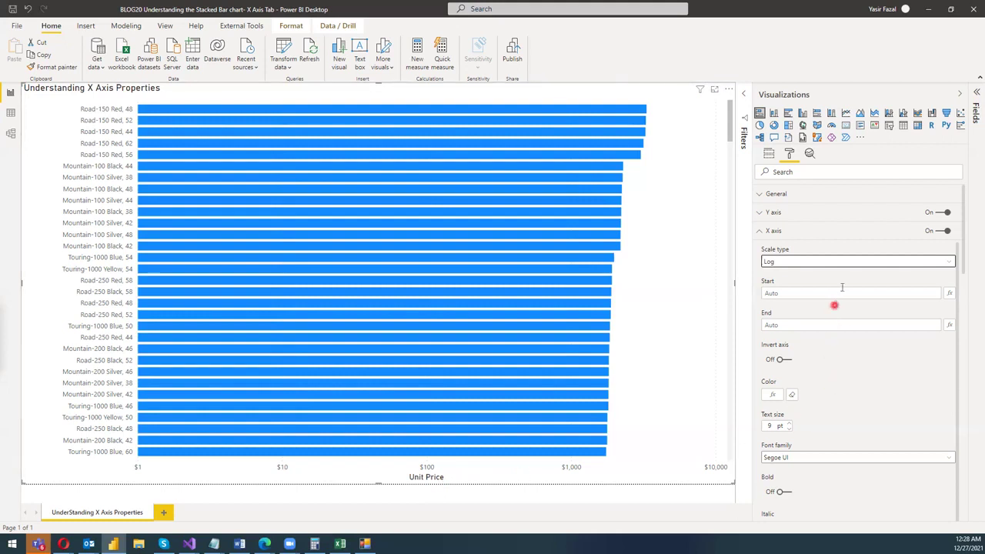
left_click(864, 261)
left_click(794, 281)
left_click(787, 294)
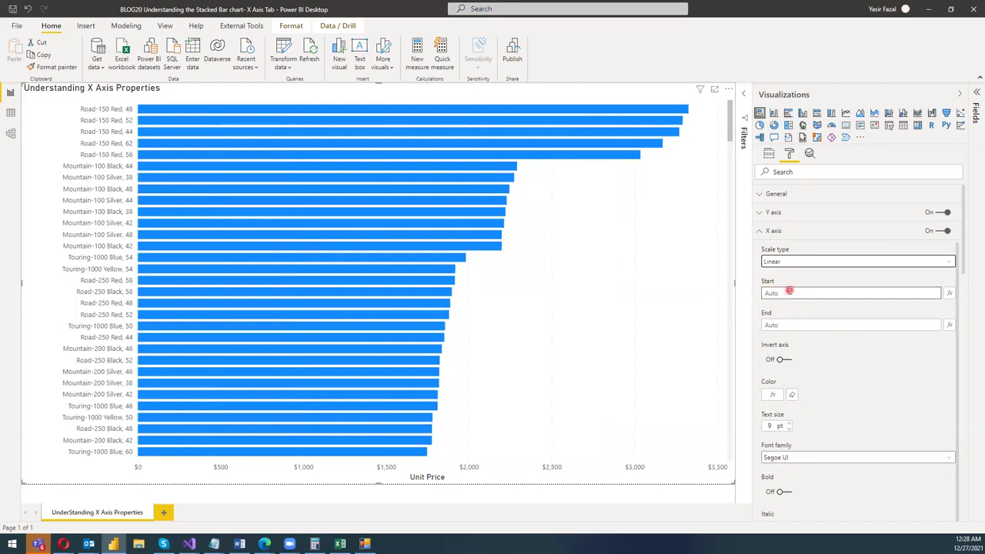
Step: Set the X axis start value to 2000
left_click(780, 292)
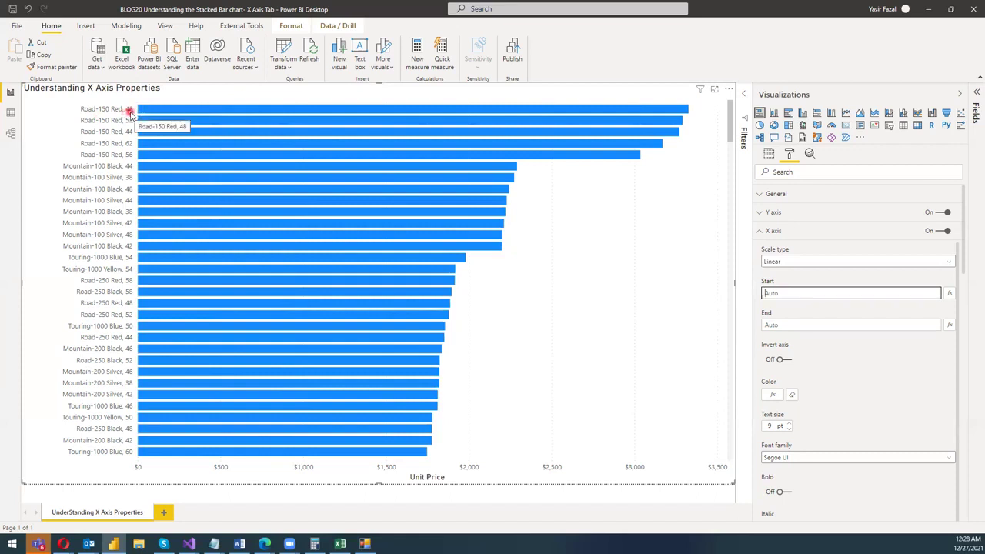
mouse_move(154, 112)
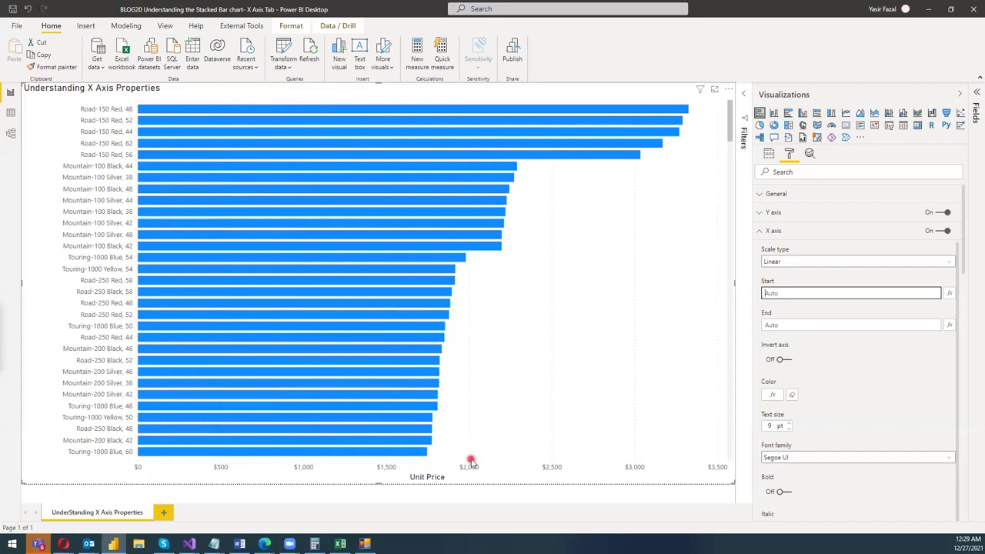
left_click(783, 292)
type("2000")
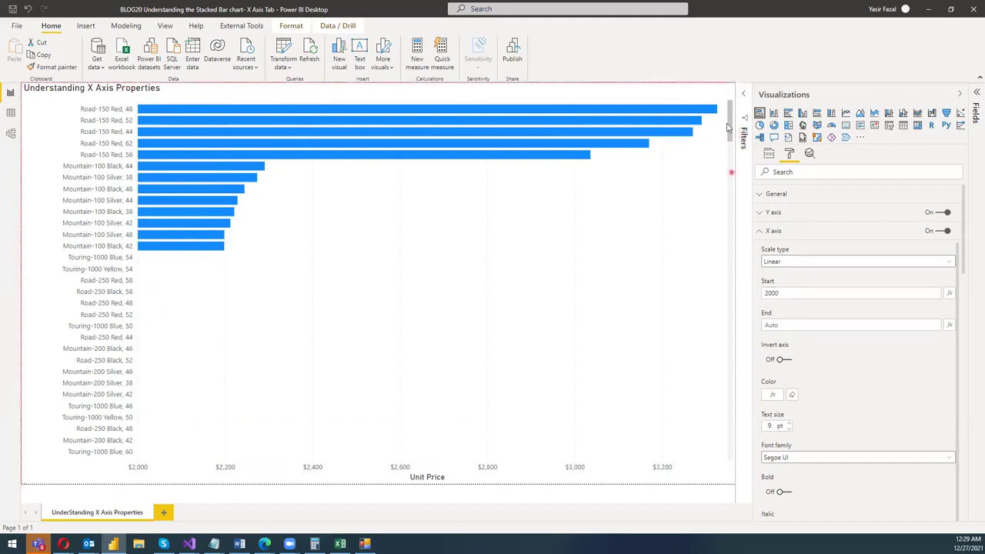
Step: Inspect the unit prices of the bars still plotted, from Mountain-100 Black, 42 up to Road-150 Red, 48
scroll(730, 177, "down", 1)
mouse_move(729, 136)
left_mouse_down()
mouse_move(732, 326)
mouse_move(740, 194)
mouse_move(731, 124)
left_mouse_up()
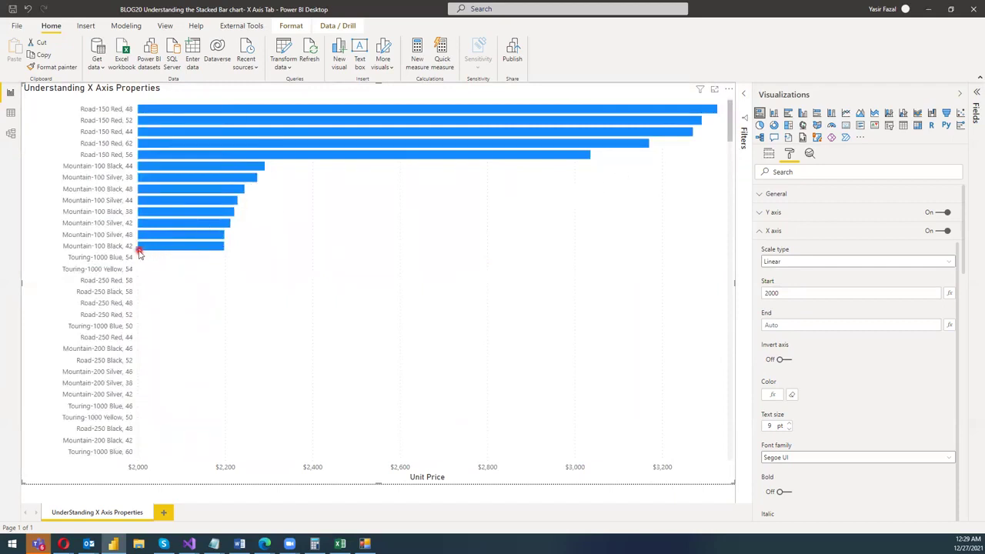
mouse_move(140, 251)
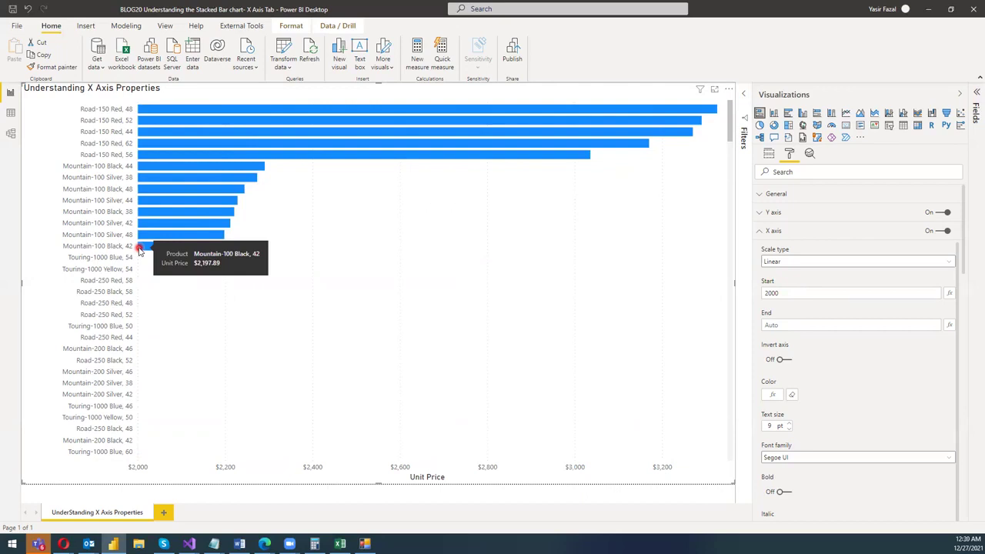
mouse_move(146, 109)
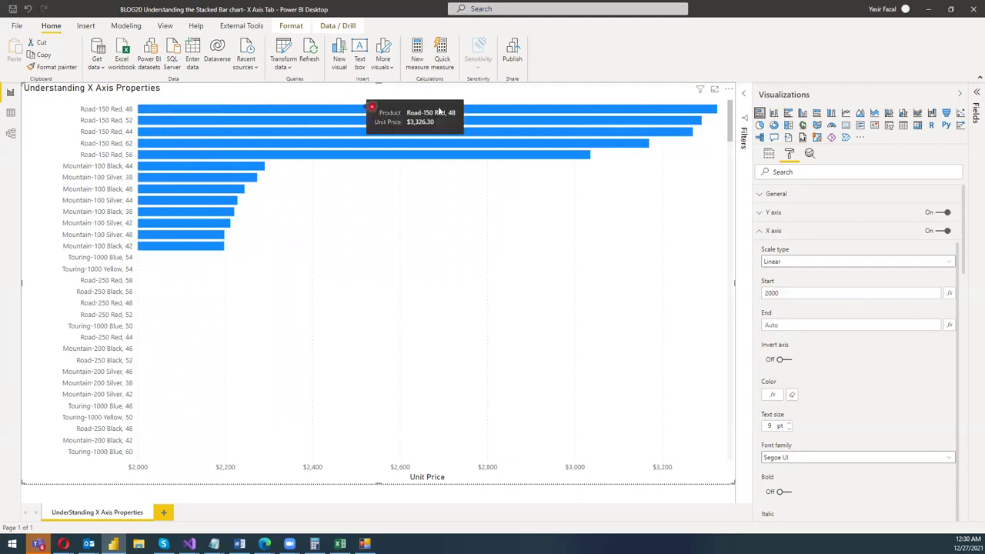
mouse_move(519, 111)
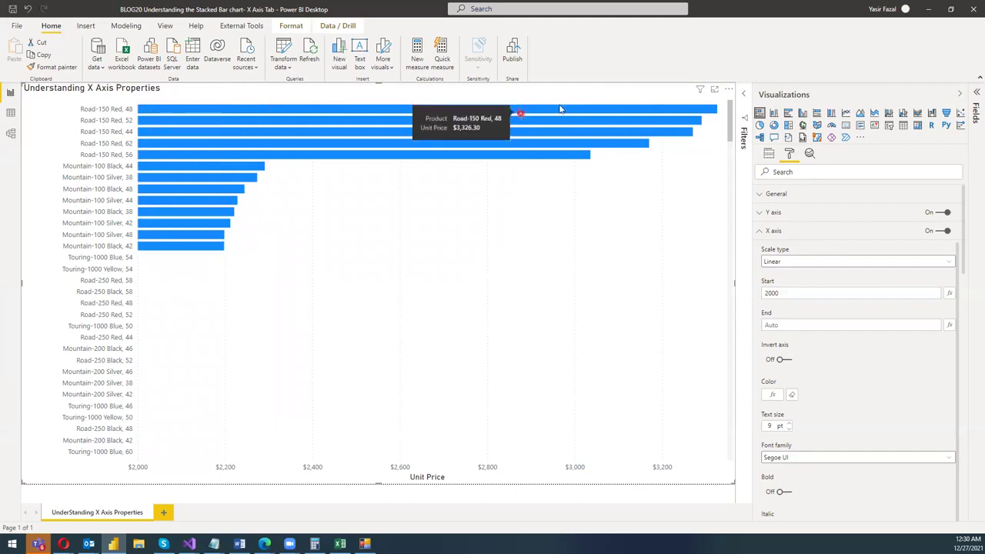
left_click(702, 113)
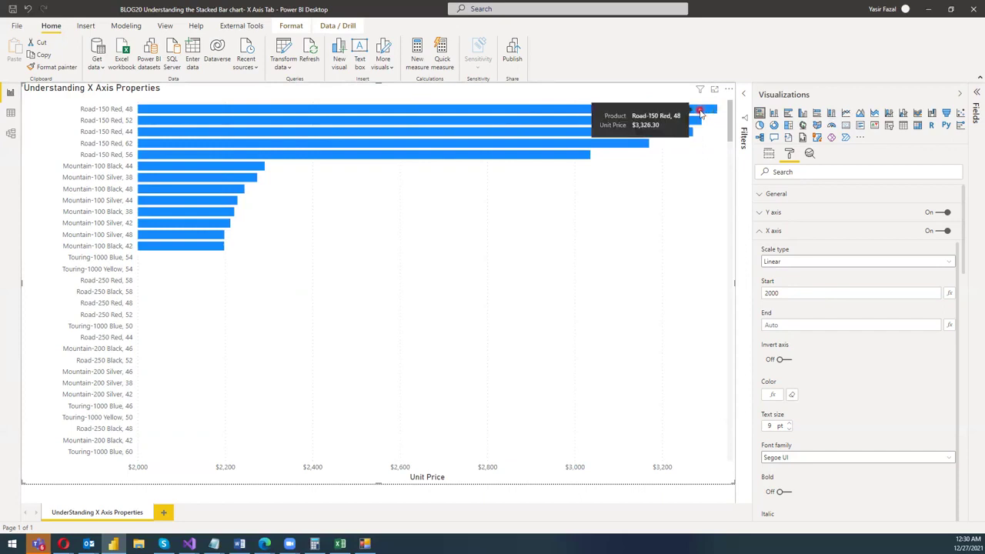
Step: Set the X axis end value to 2400
left_click(787, 324)
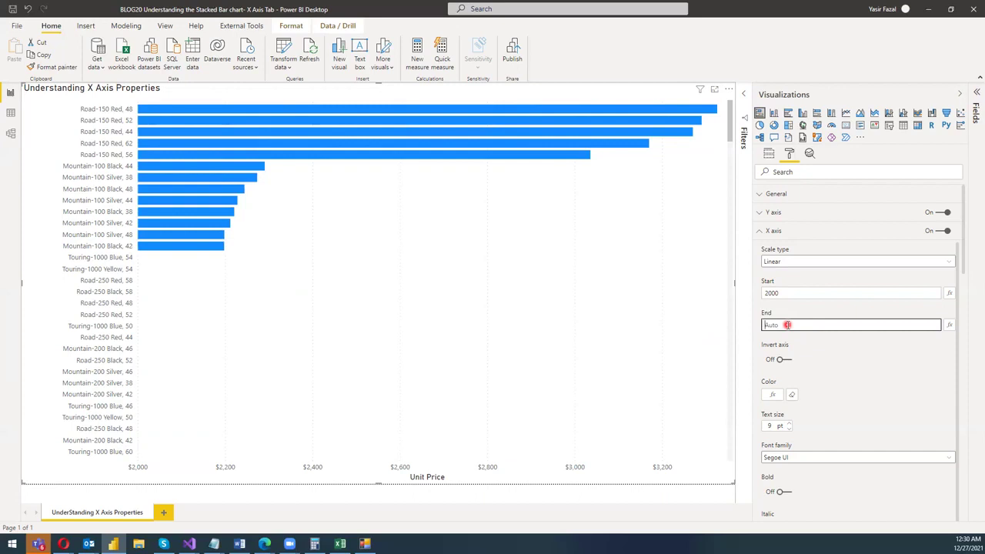
type("400")
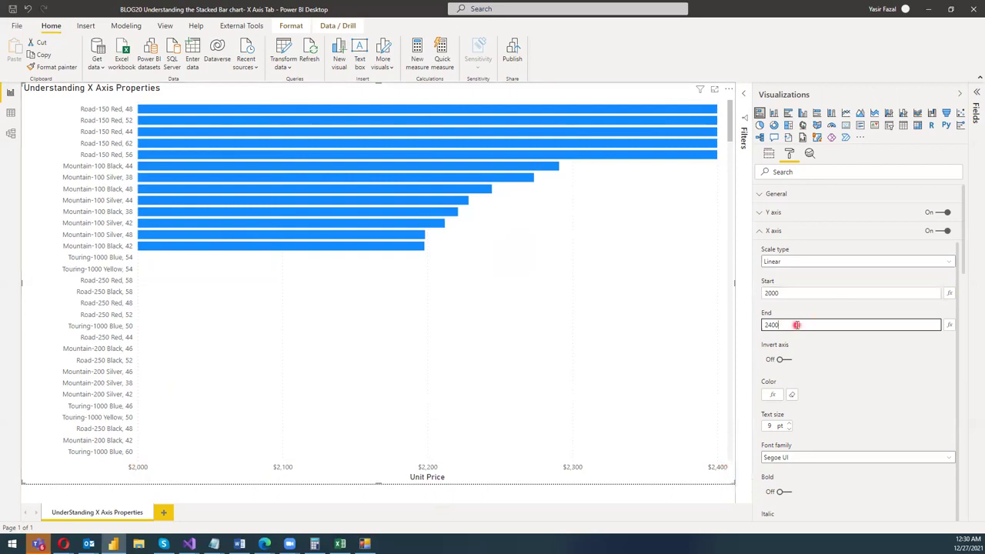
key("Return")
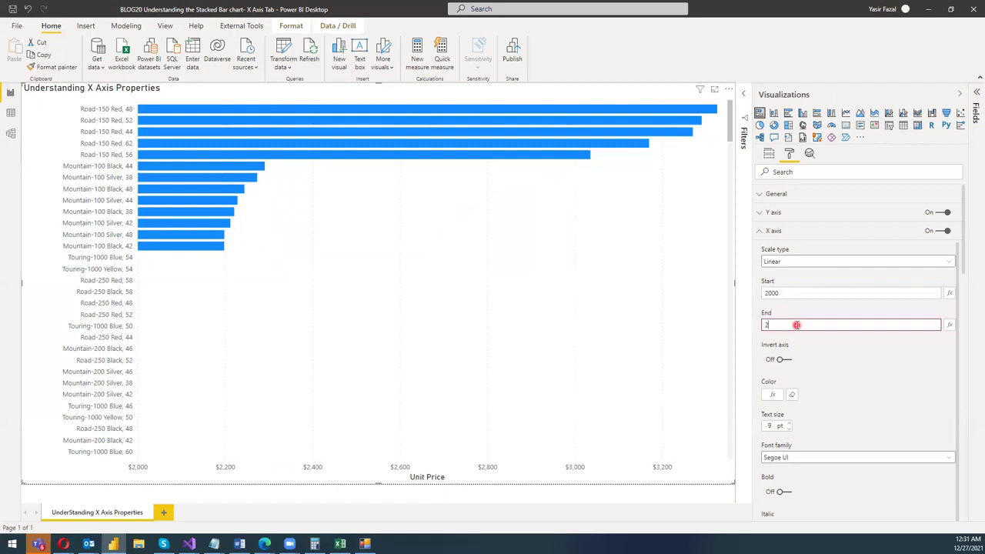
Step: Try an X axis end value of 2150 and clear it back to Auto
type("150")
key("Return")
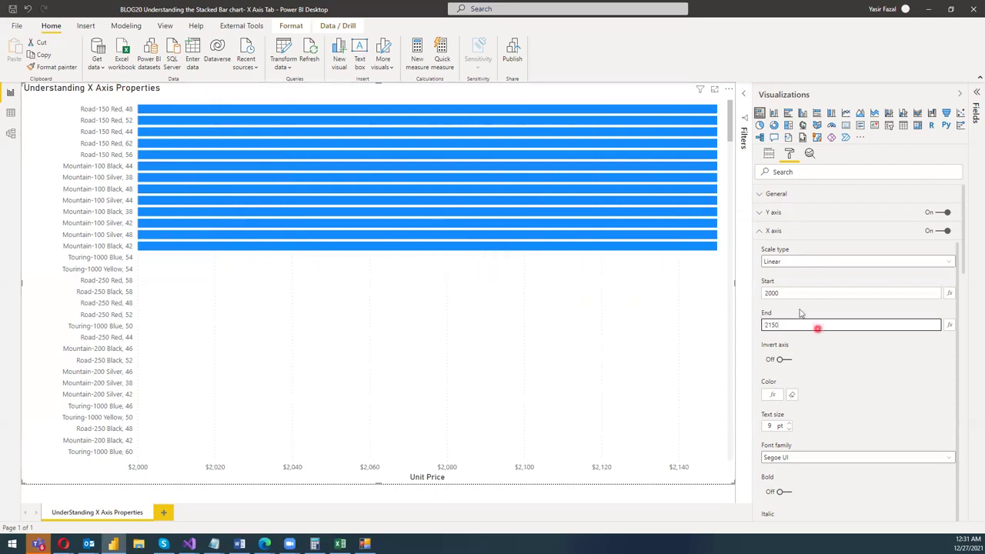
left_click_drag(791, 324, 753, 322)
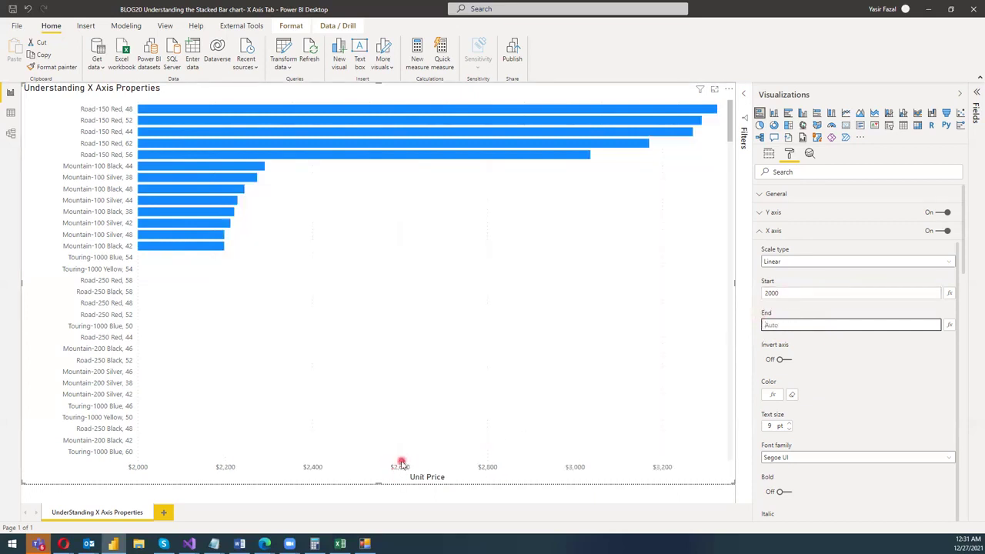
Step: Restrict the X axis to a range starting at 2600 and ending at 2700
left_click(816, 293)
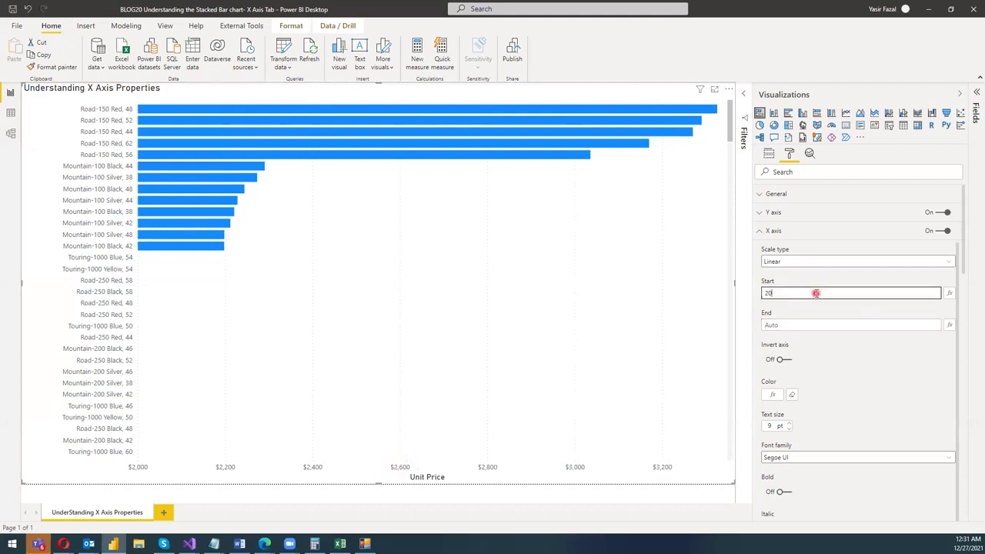
type("2600")
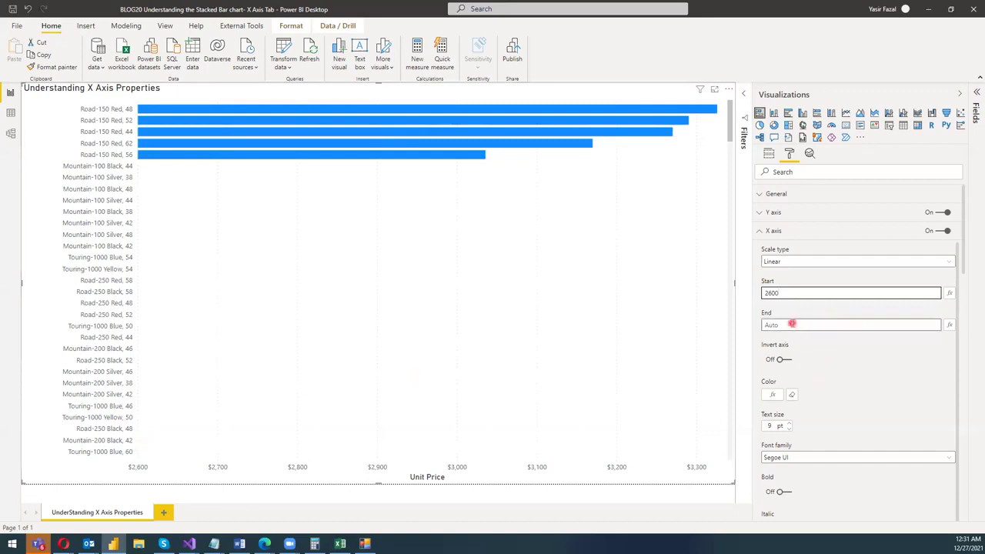
left_click(791, 324)
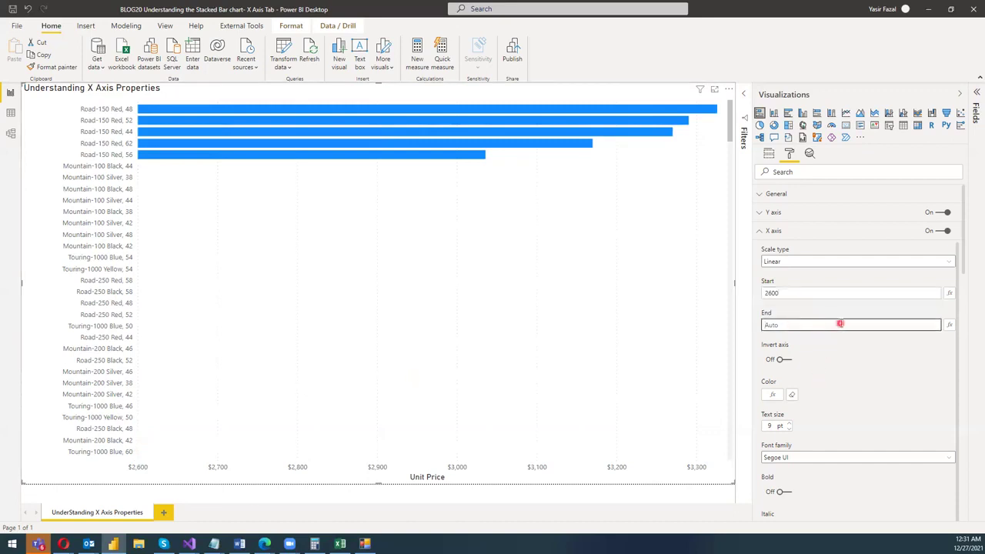
type("2700")
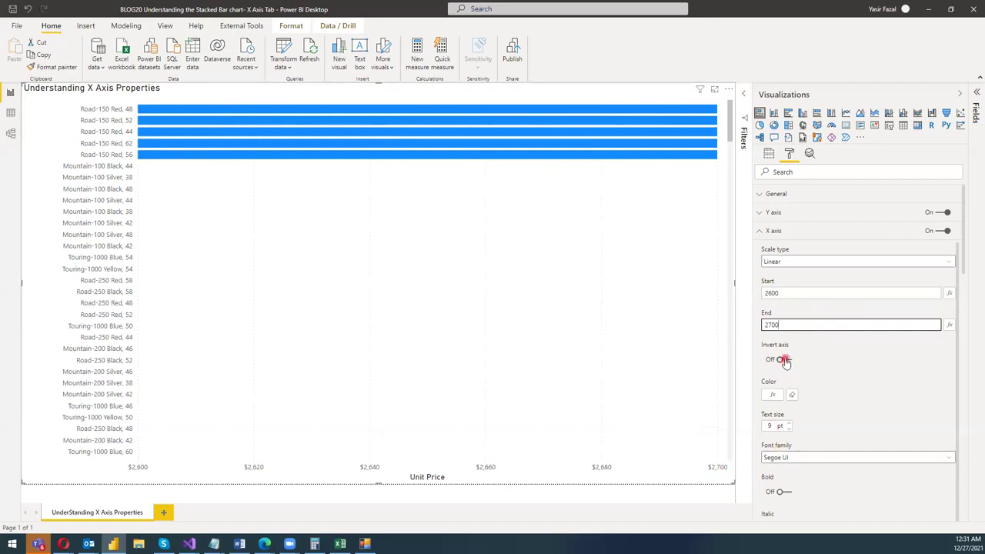
Step: Clear the X axis start and end values so both return to Auto
left_click(910, 294)
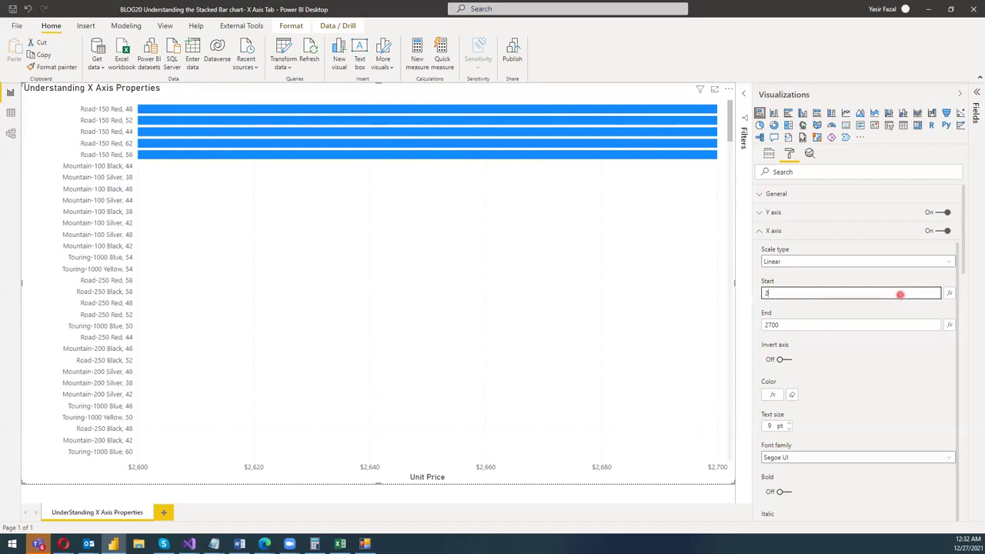
left_click(834, 323)
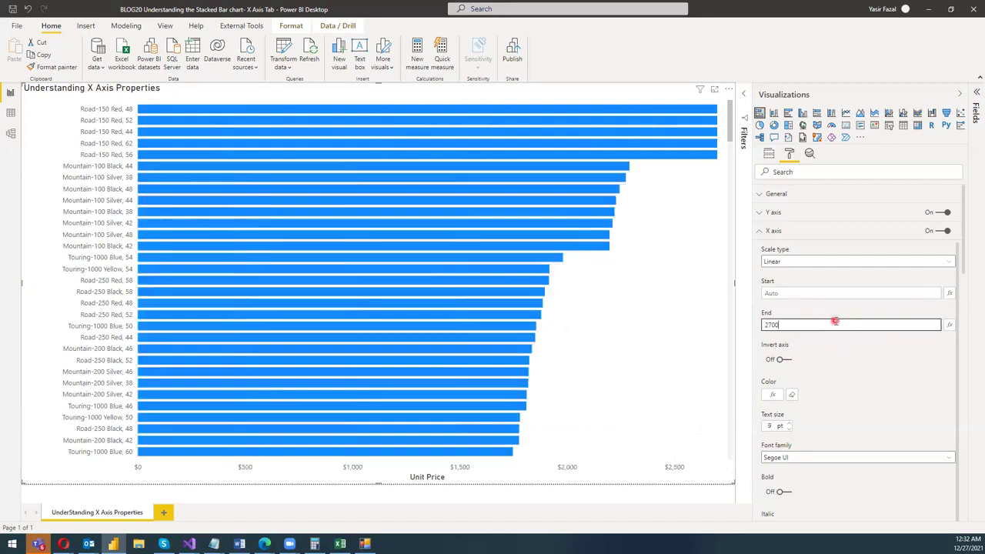
key("BackSpace")
key("BackSpace")
key("BackSpace")
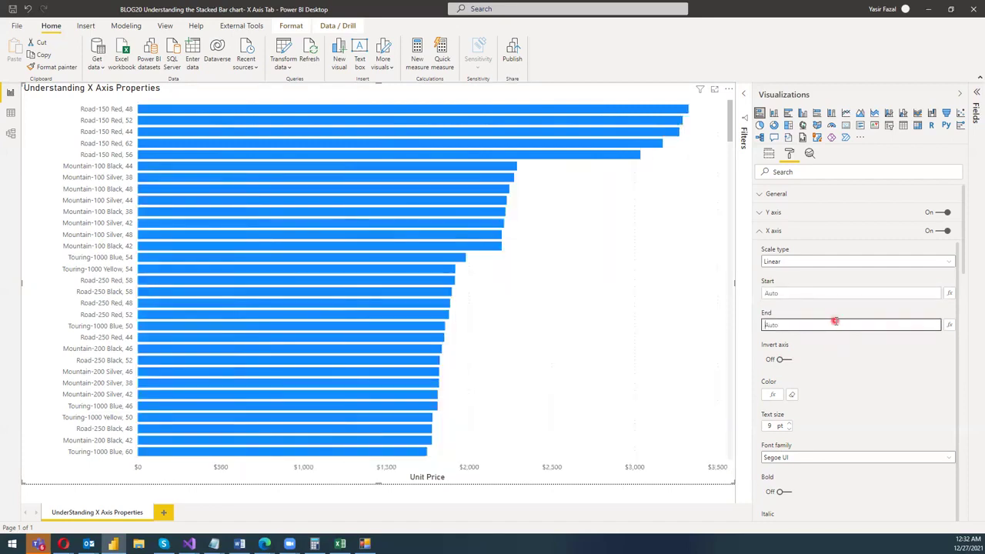
Step: Try inverting the X axis and turn the inversion back off
left_click(781, 360)
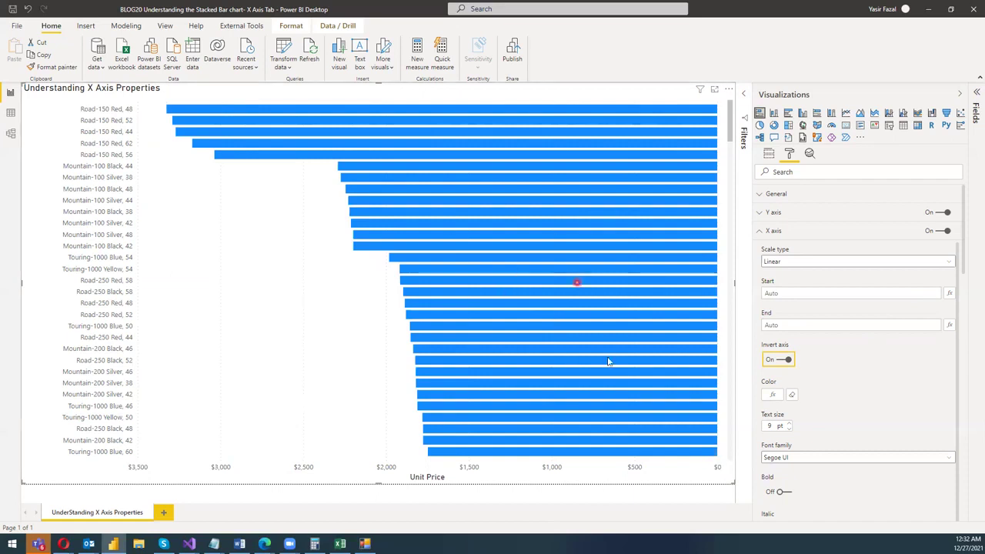
left_click(782, 360)
Step: Recolour the X axis labels with a darker magenta theme shade and increase their text size
left_click(780, 396)
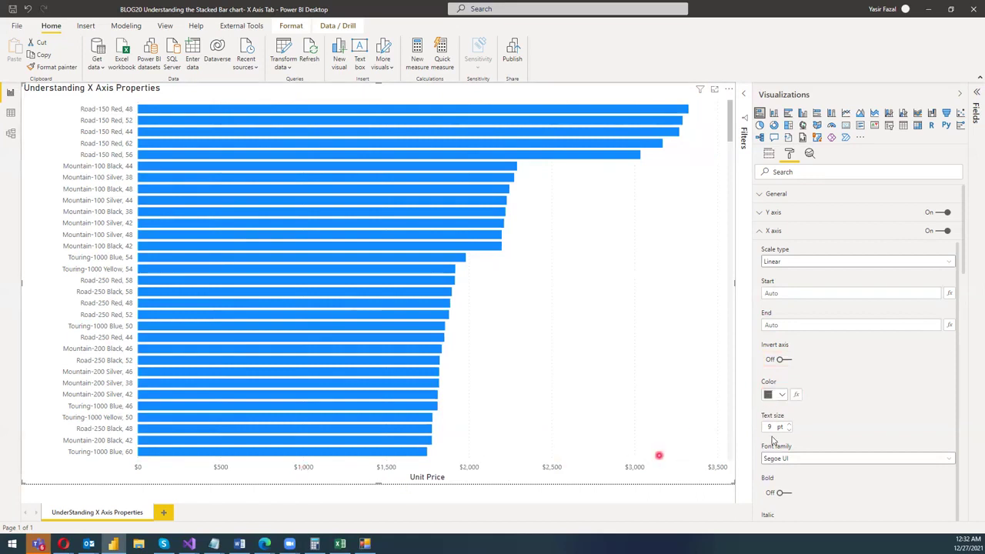
left_click(780, 395)
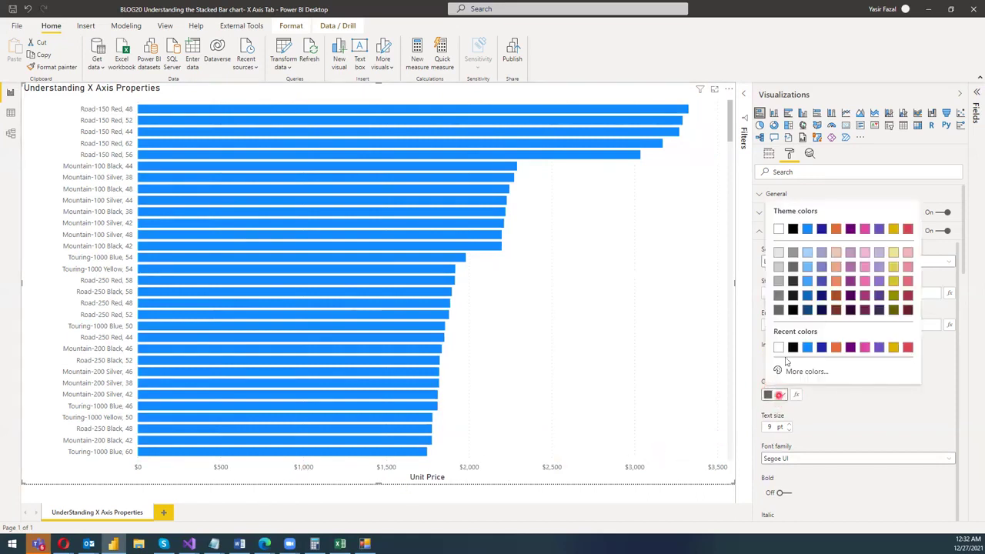
left_click(865, 296)
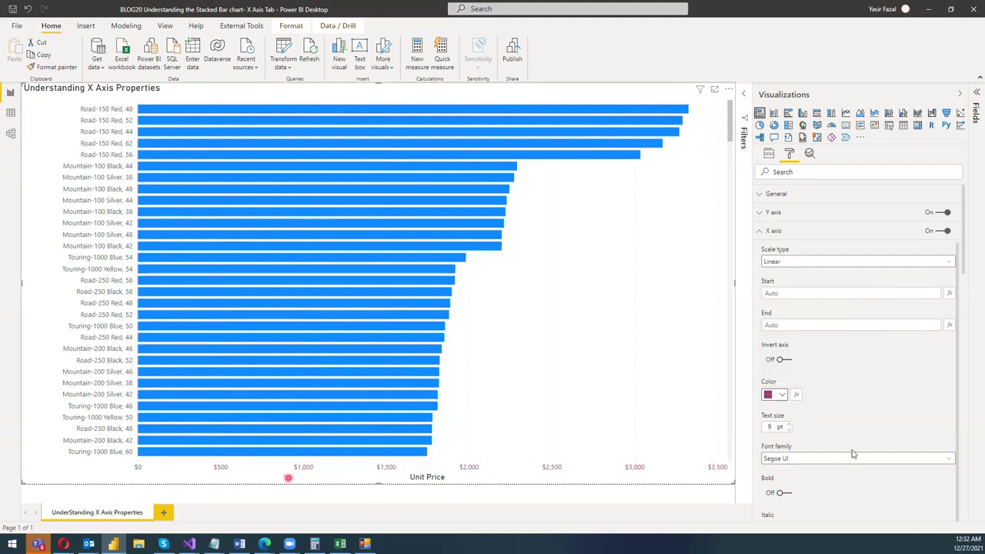
left_click(789, 425)
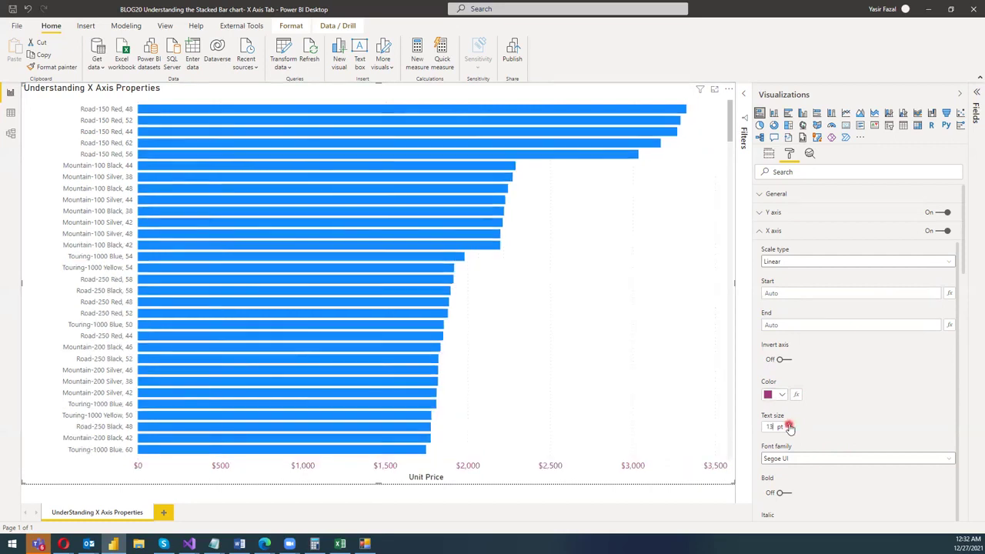
left_click(788, 425)
left_click(788, 425)
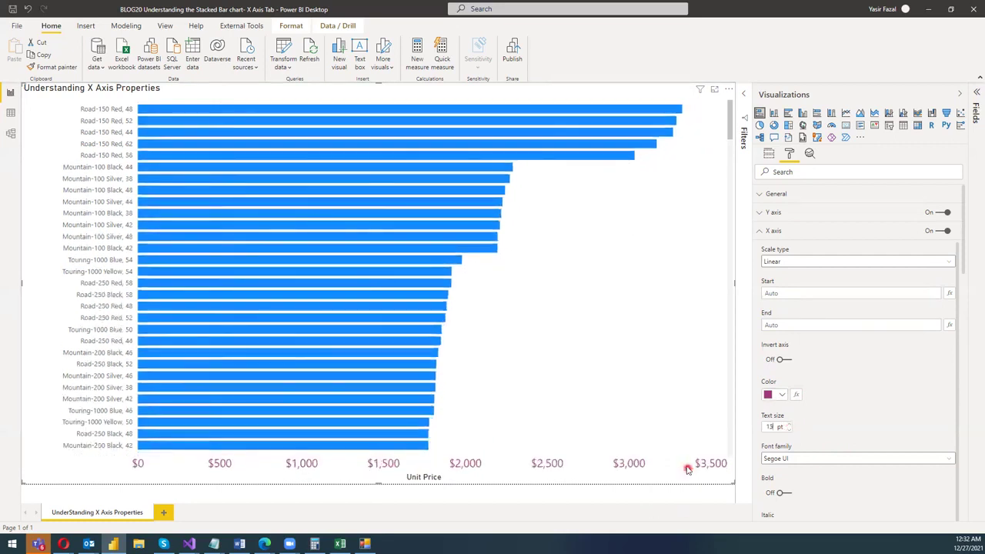
Step: Try Consolas as the X axis label font and settle on DIN
left_click(790, 461)
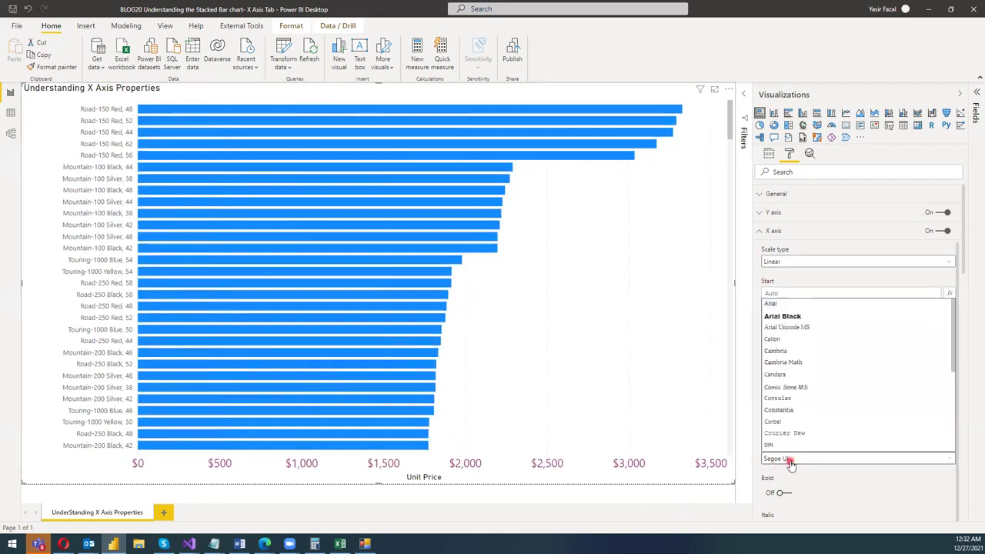
left_click(794, 398)
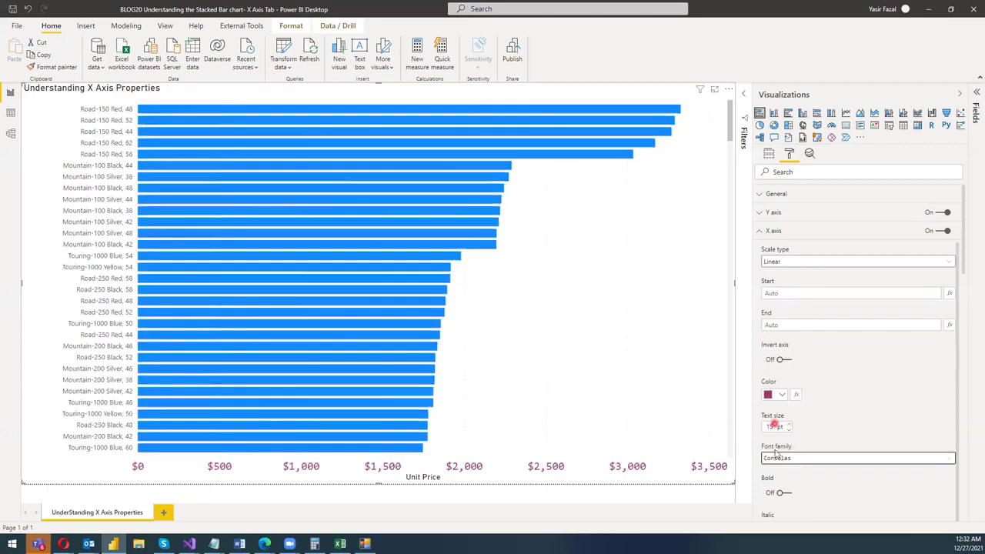
left_click(794, 462)
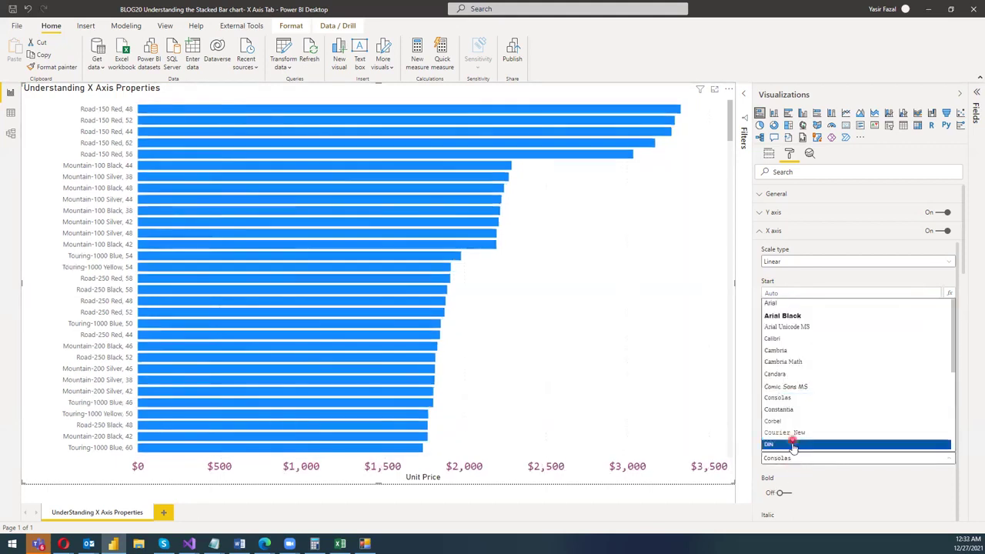
left_click(788, 442)
left_click(967, 251)
left_click_drag(968, 262, 970, 325)
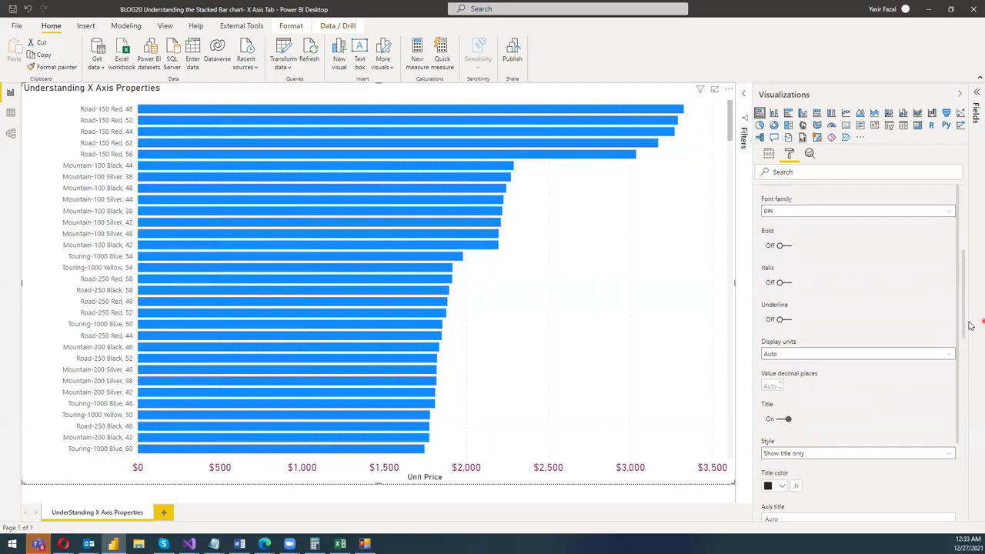
Step: Make the X axis labels bold, italic and underlined
left_click(784, 245)
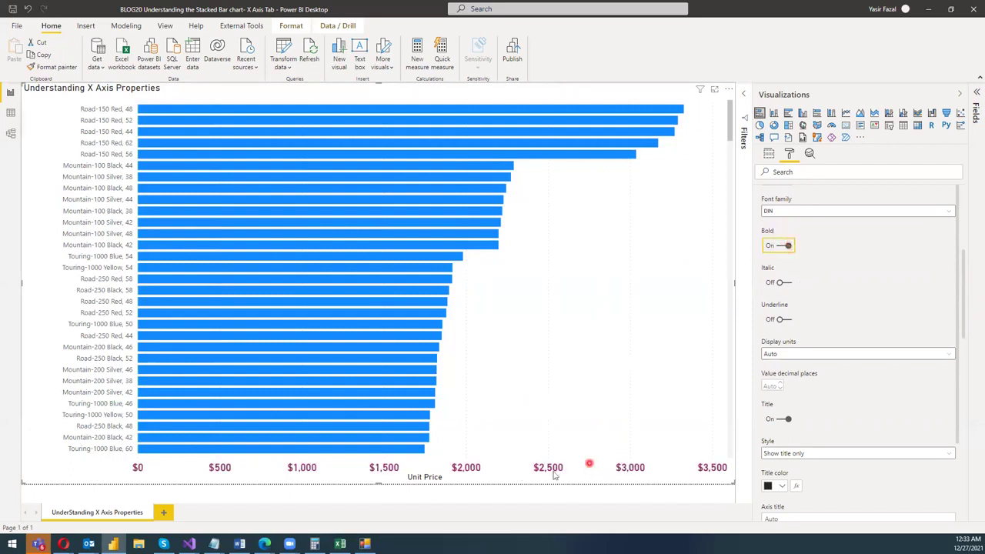
left_click(786, 283)
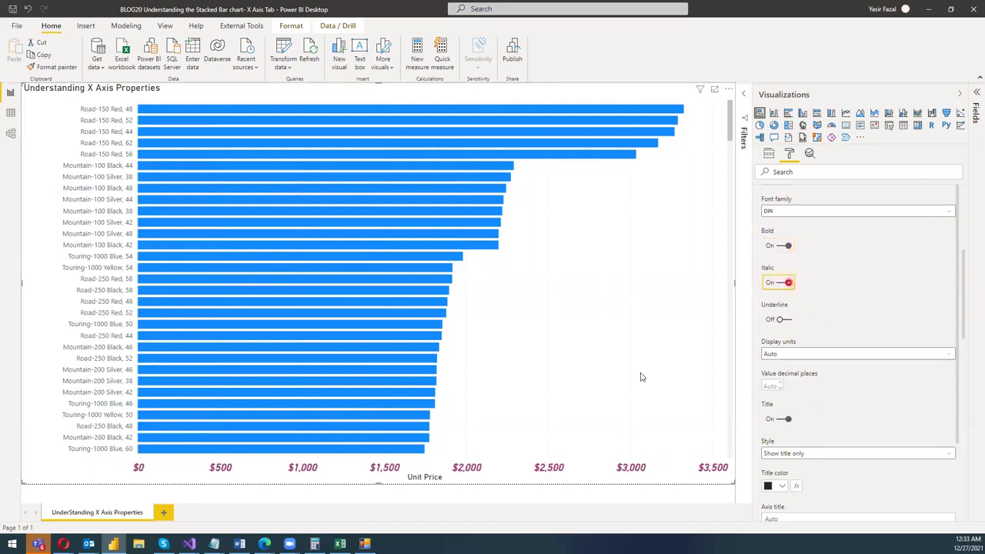
left_click(786, 320)
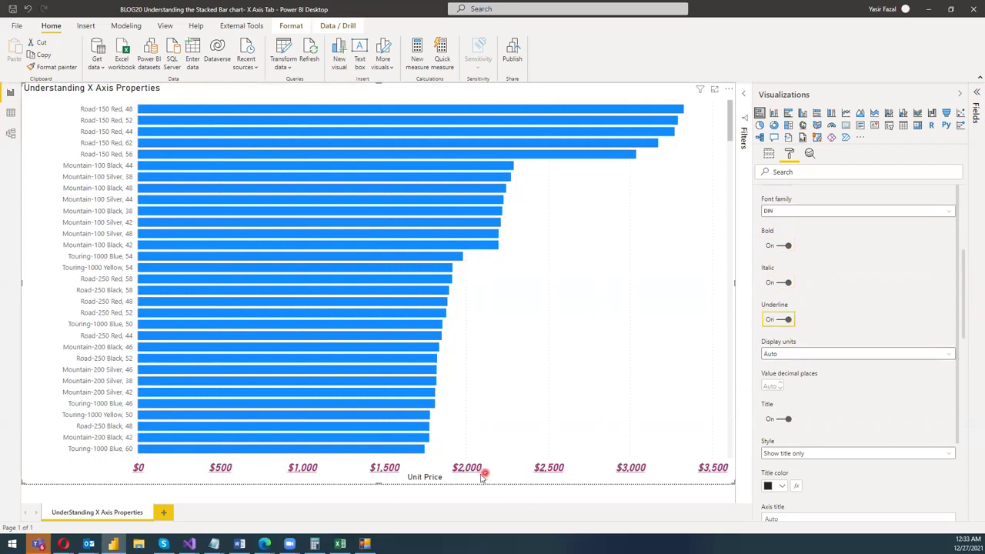
Step: Try None, Thousands and Trillions as the X axis display units, finishing back on Auto
left_click(785, 355)
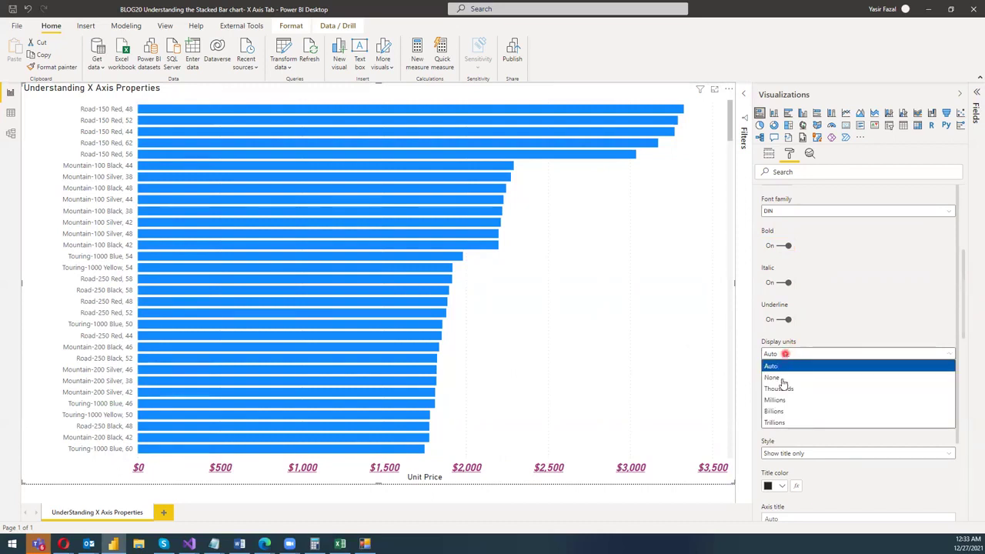
left_click(784, 378)
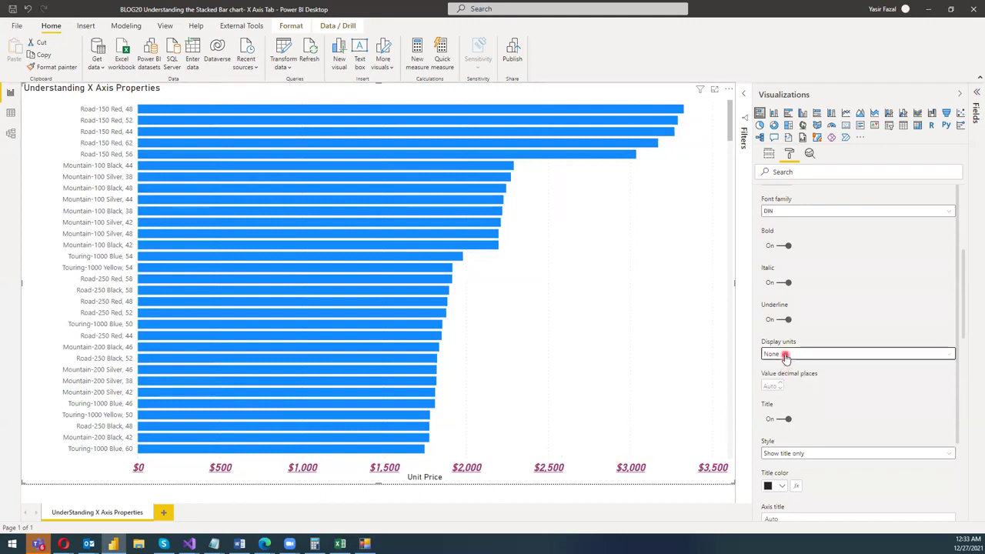
left_click(785, 355)
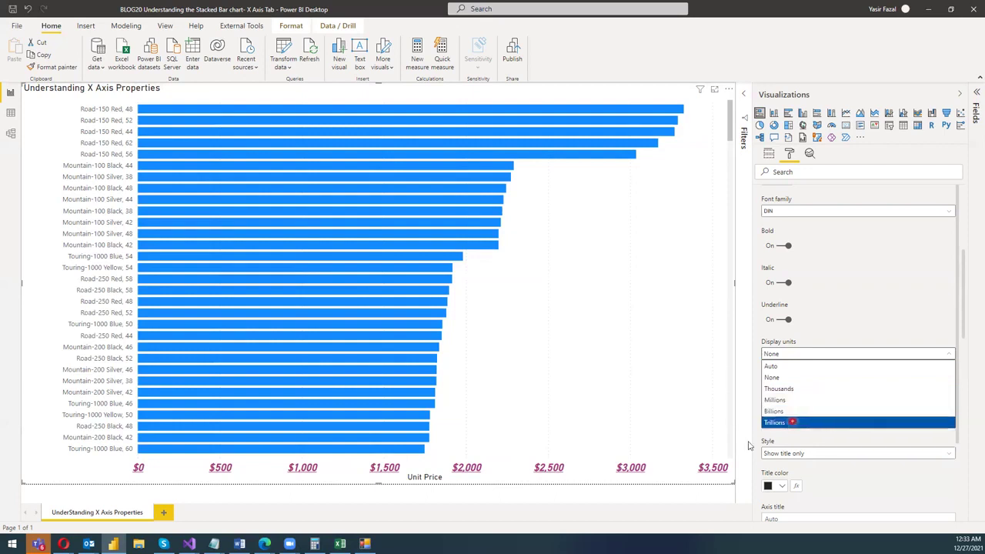
left_click(804, 389)
left_click(770, 354)
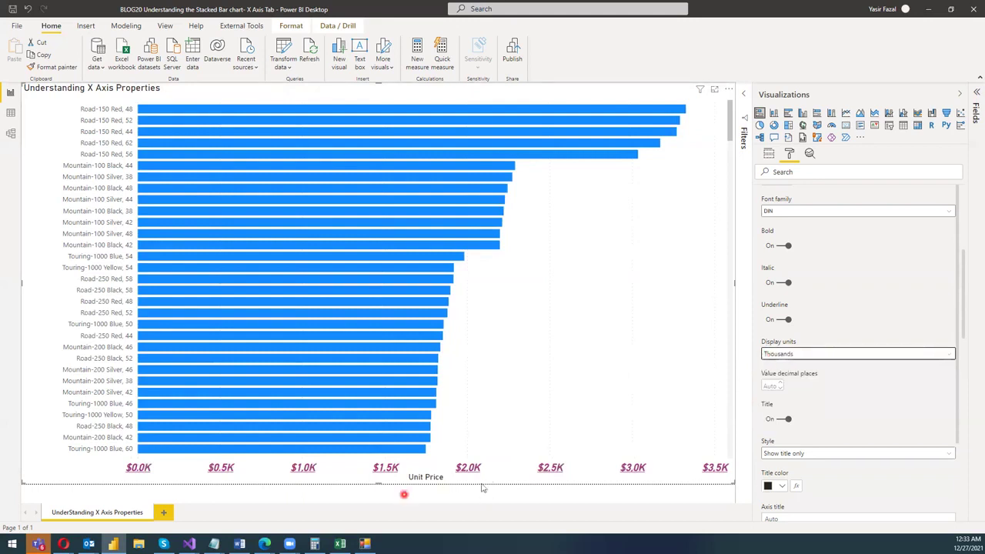
left_click(138, 481)
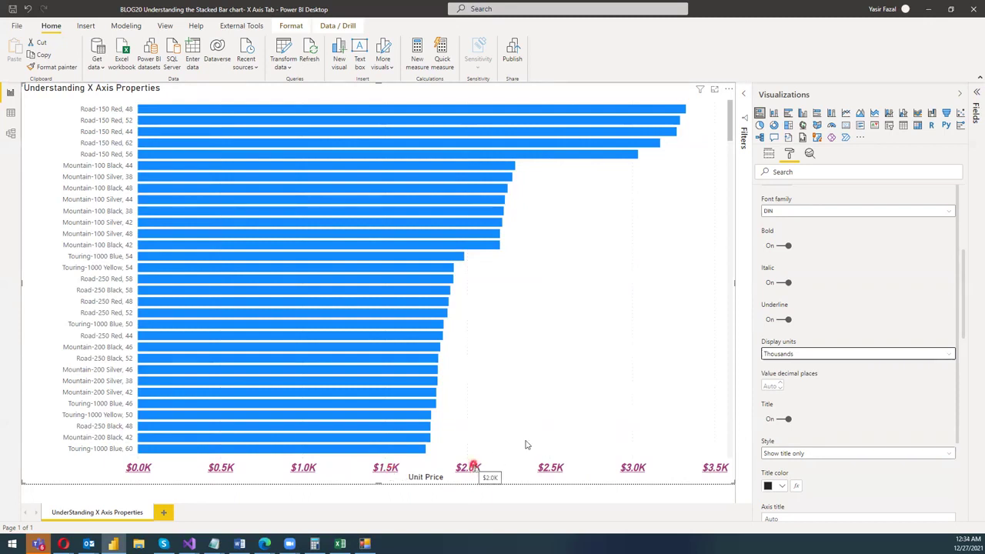
left_click(776, 353)
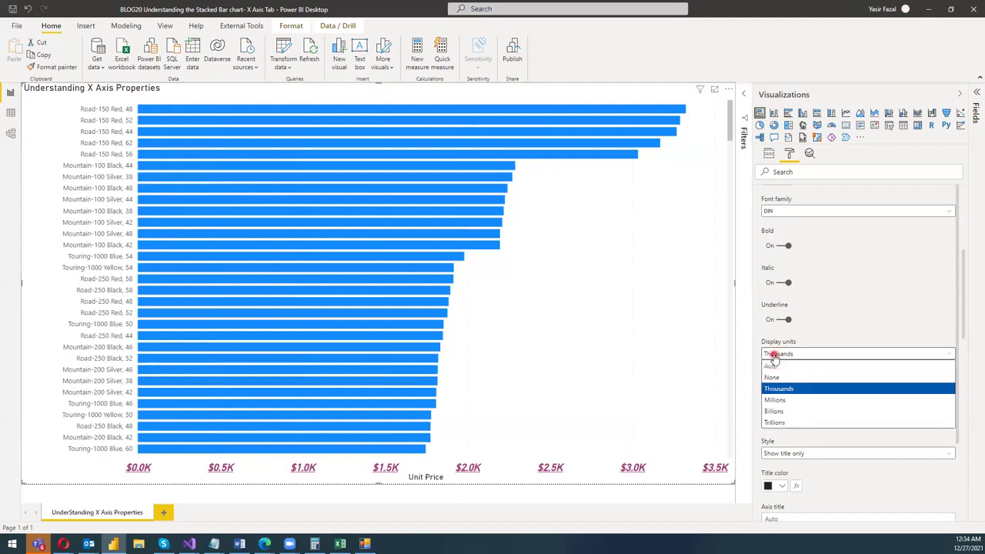
left_click(778, 423)
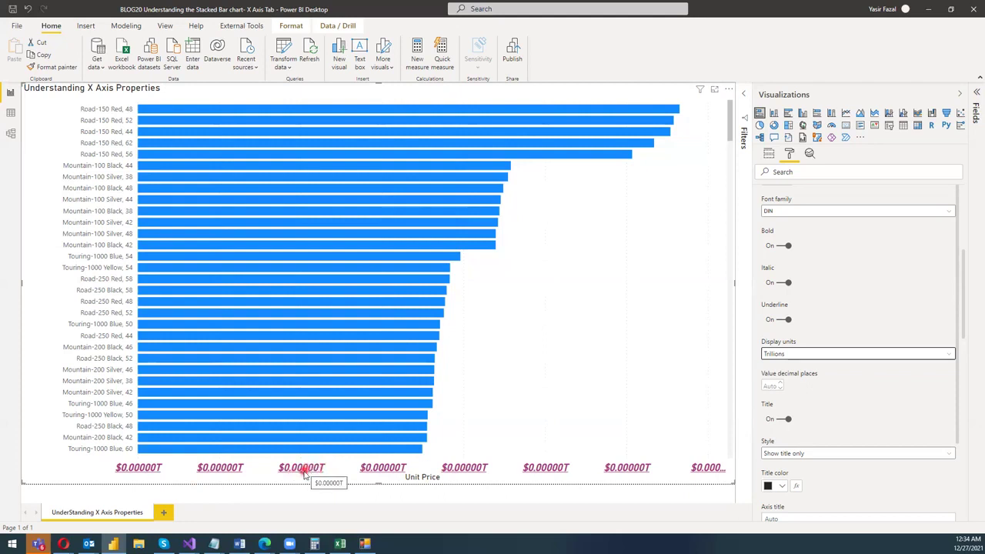
left_click(802, 353)
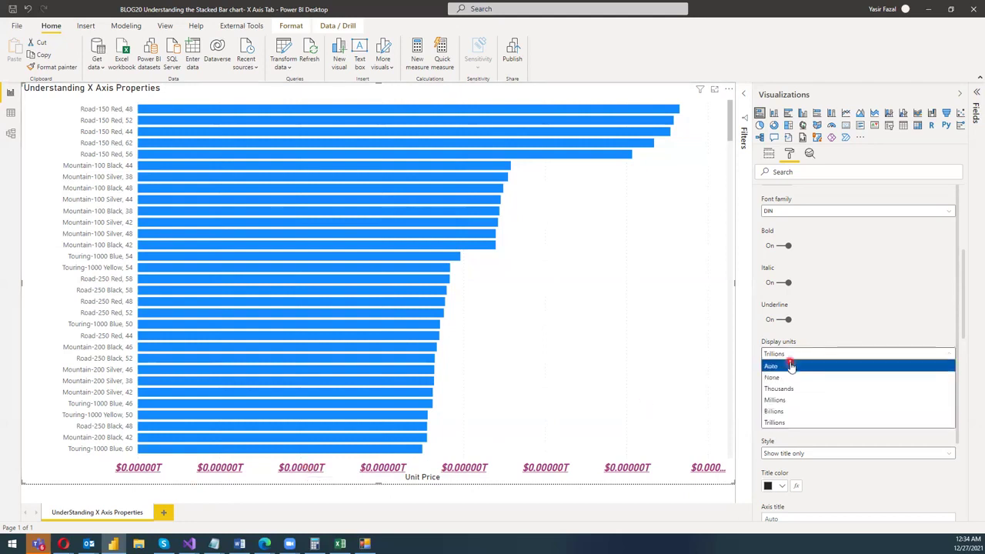
left_click(790, 365)
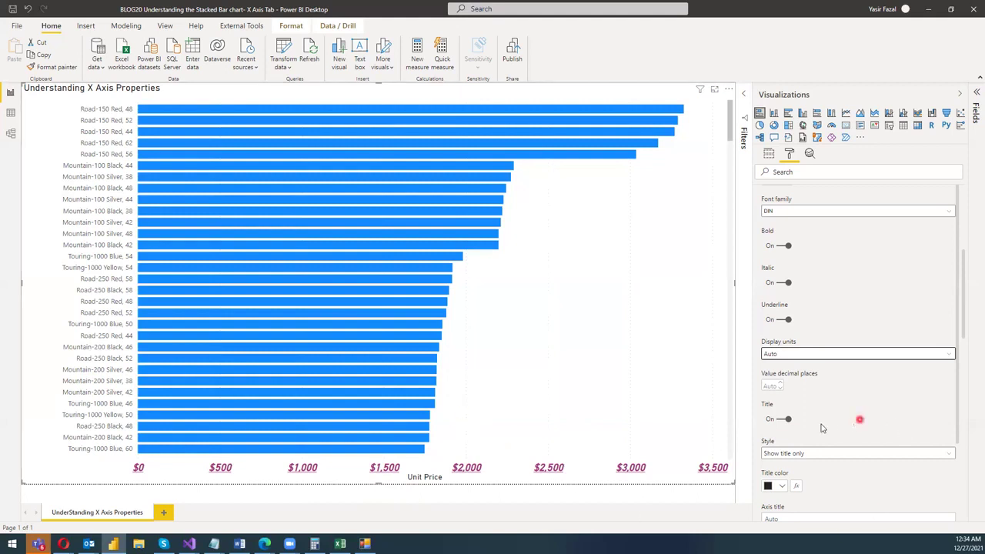
Step: Hide the X axis title and show it again
left_click(778, 419)
left_click(779, 421)
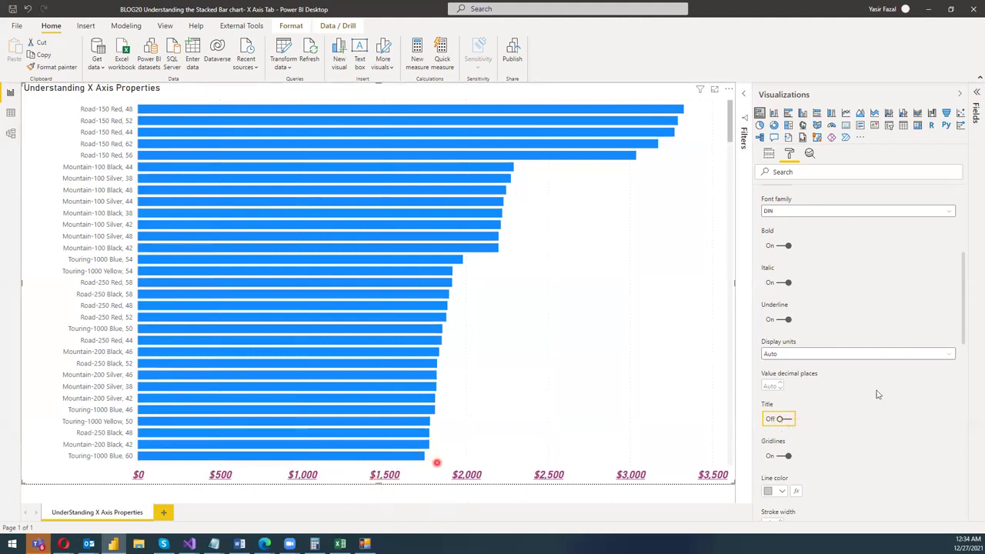
left_click(788, 421)
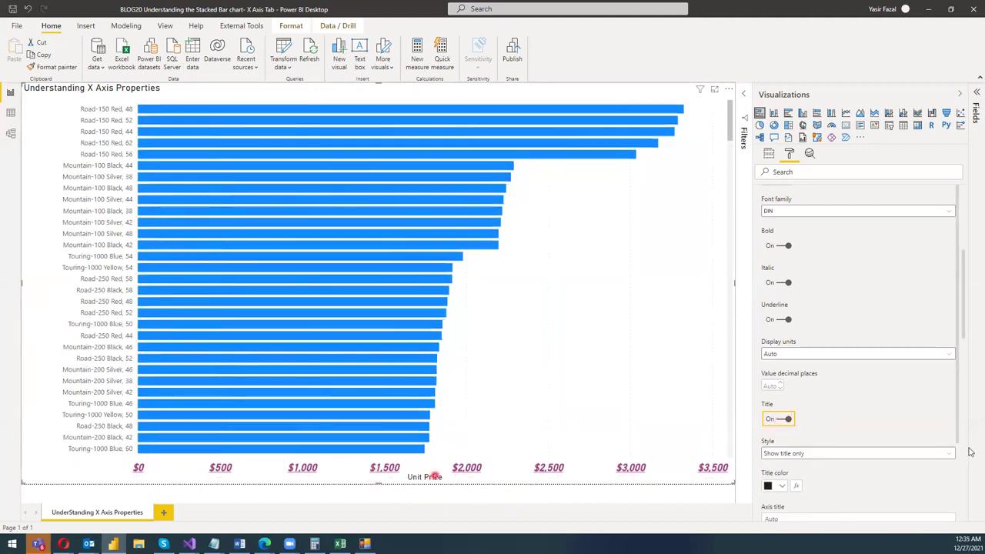
Step: Check the style options of the X axis title and recolour the title with a darker blue theme shade
scroll(961, 359, "down", 3)
left_click(916, 317)
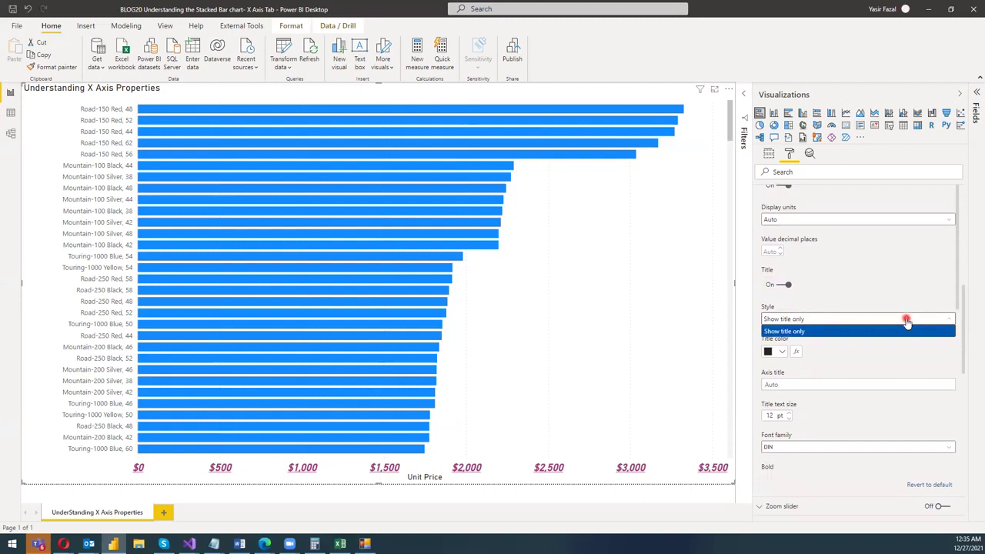
left_click(863, 354)
left_click(770, 351)
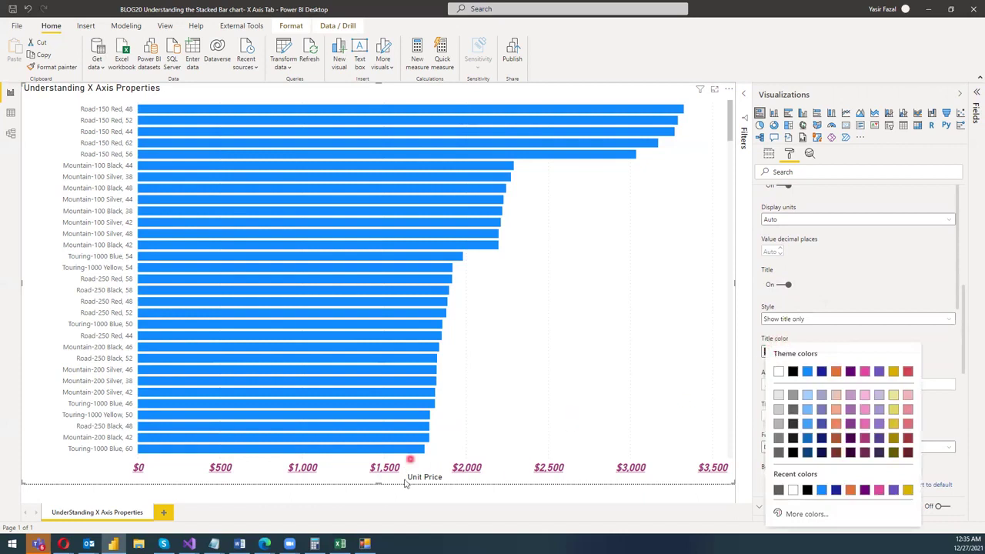
left_click(807, 439)
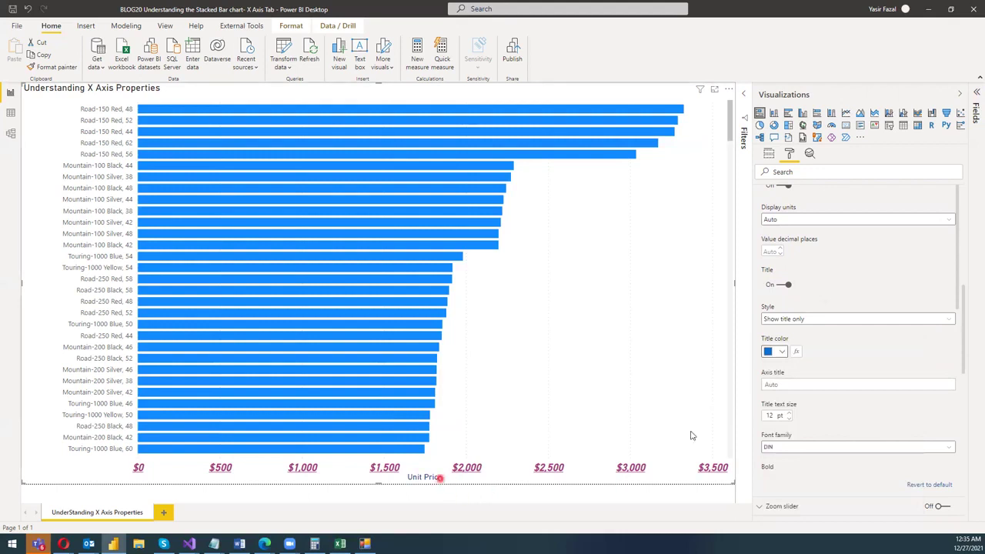
Step: Try Value as the custom X axis title text
left_click(869, 385)
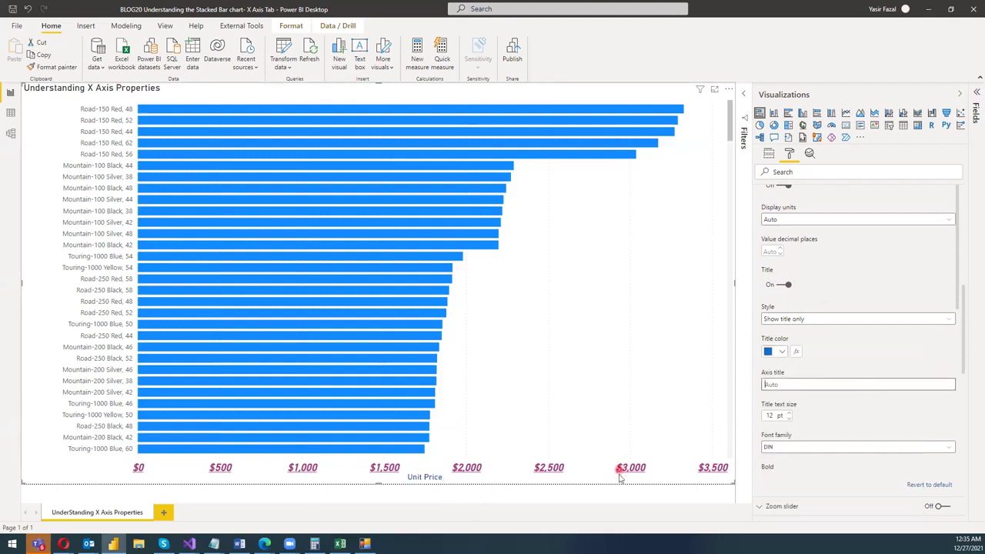
left_click(847, 450)
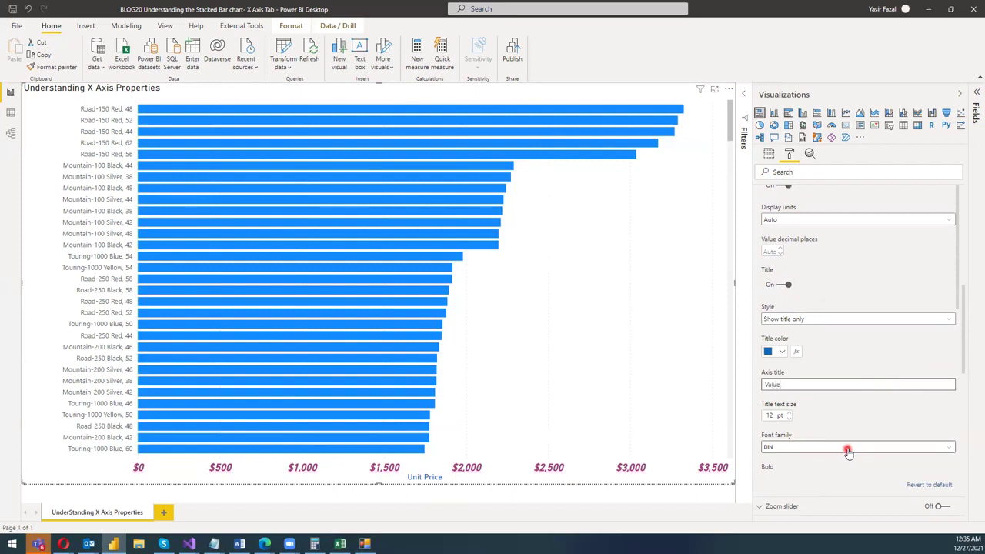
left_click(844, 418)
left_click(442, 490)
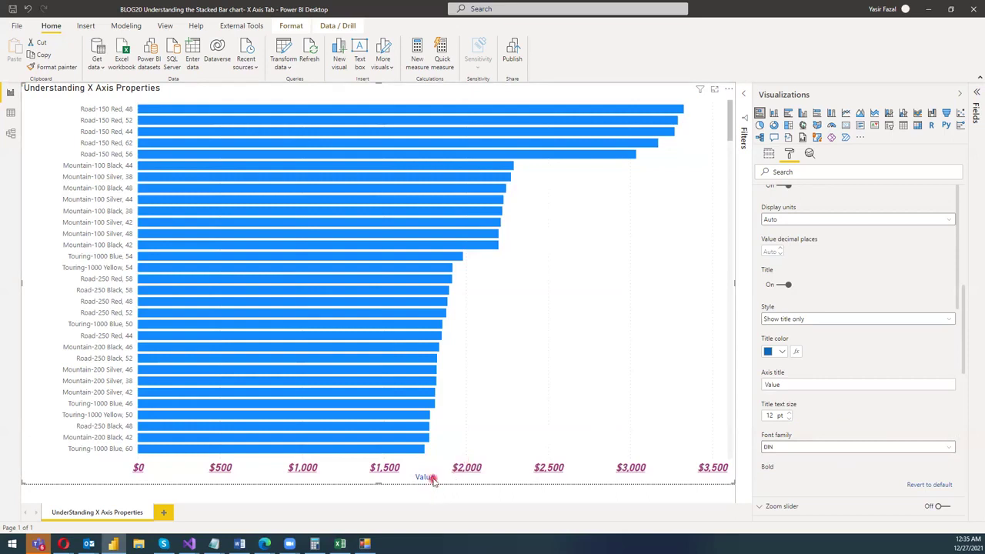
left_click(423, 482)
left_click(430, 479)
Step: Increase the X axis title text size to 16 pt
left_click(787, 416)
left_click(789, 415)
left_click(789, 416)
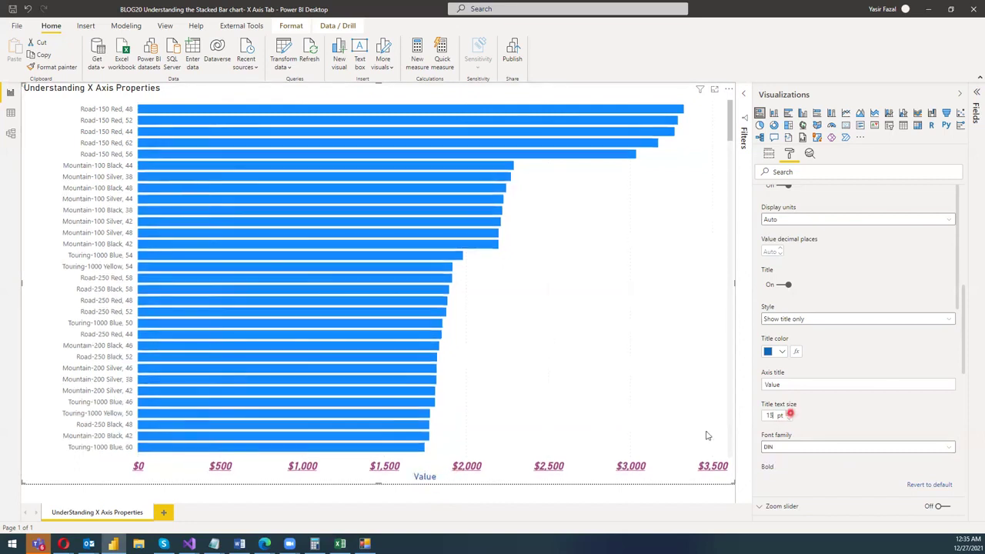
Step: Replace the X axis title text with Unit Price
left_click_drag(807, 384, 744, 388)
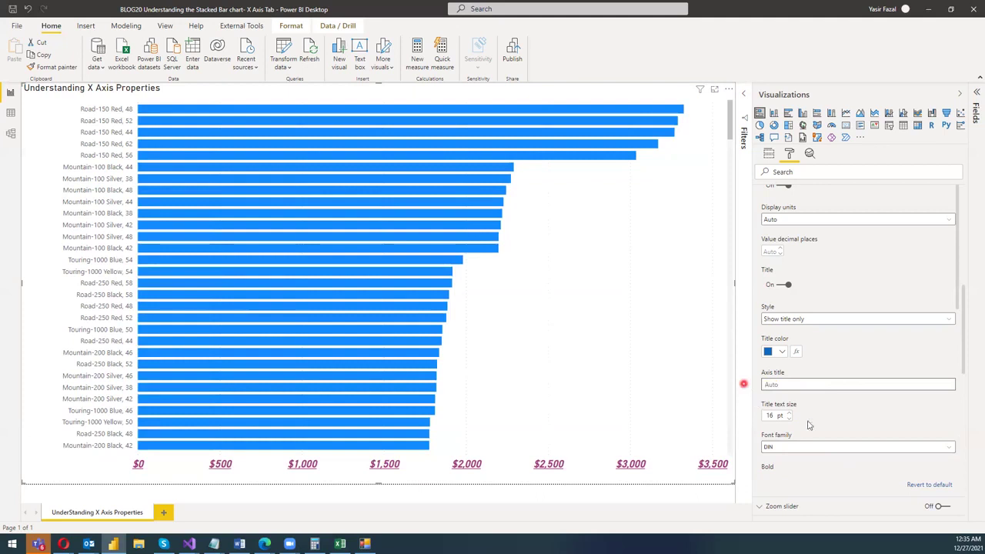
key("BackSpace")
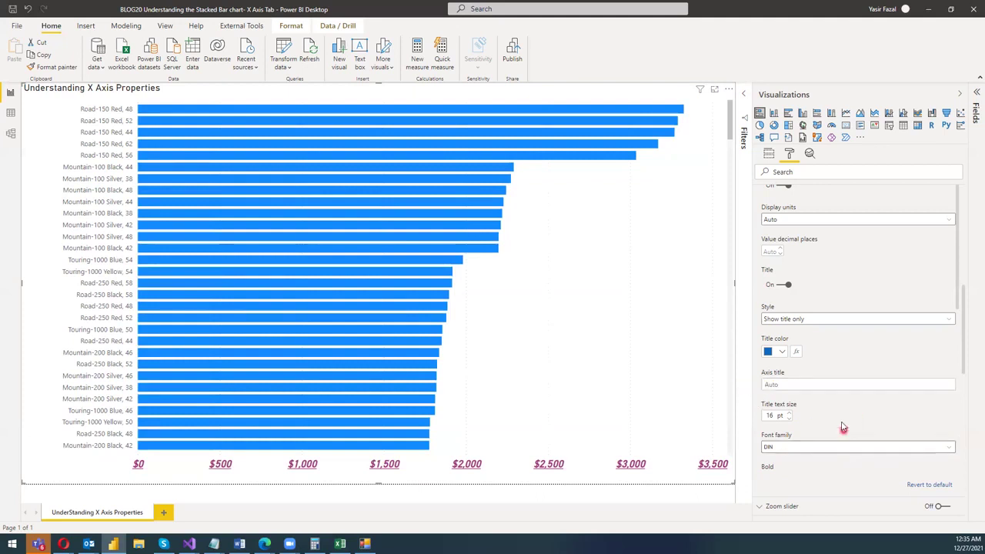
left_click(793, 385)
type("Unit P")
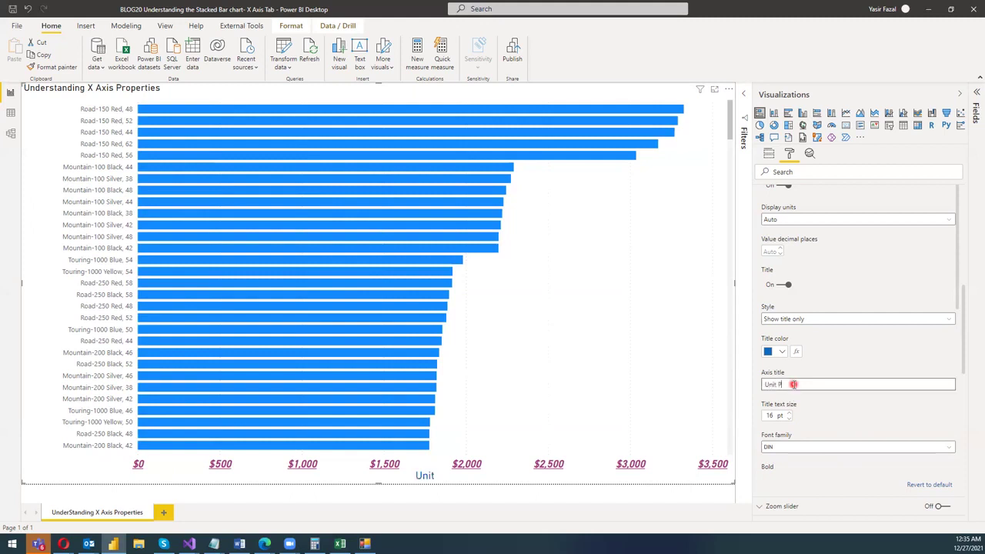
type("rice")
left_click(848, 428)
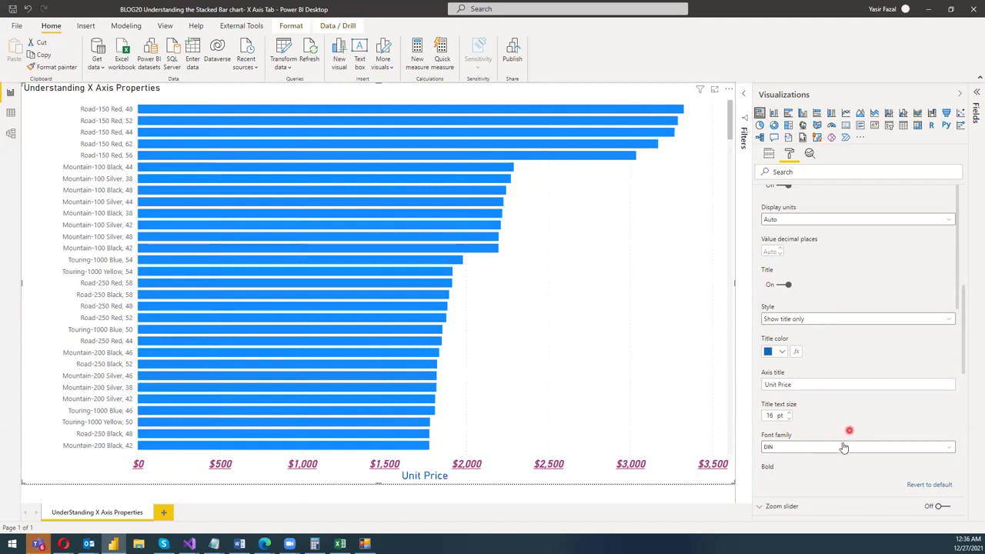
Step: Set the X axis title font to Courier New and collapse the chart title settings
left_click(831, 447)
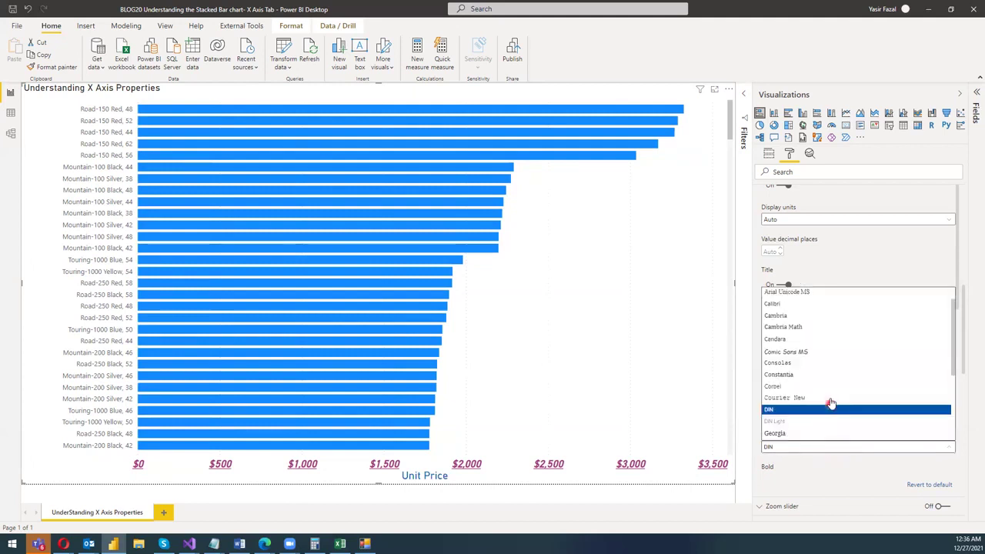
left_click(831, 399)
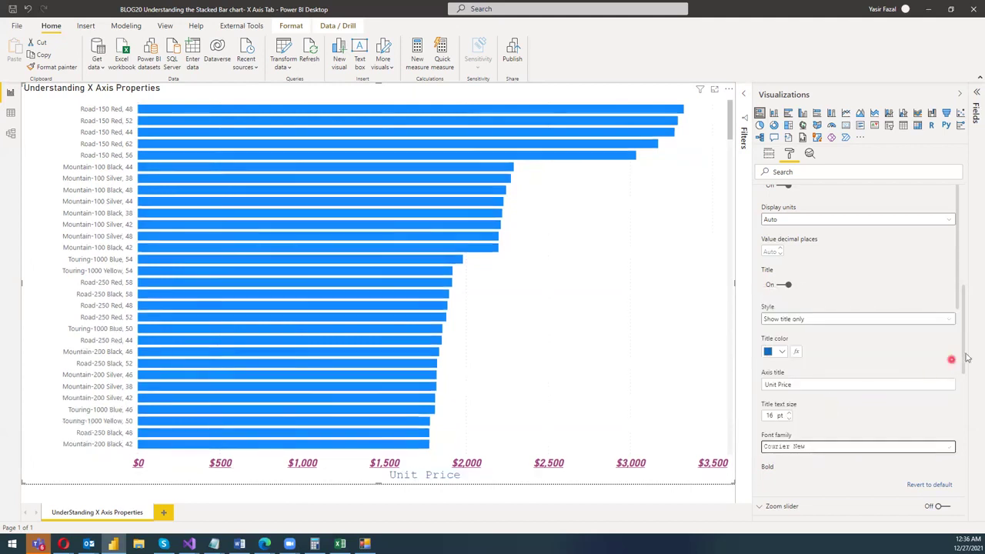
left_click_drag(965, 367, 962, 395)
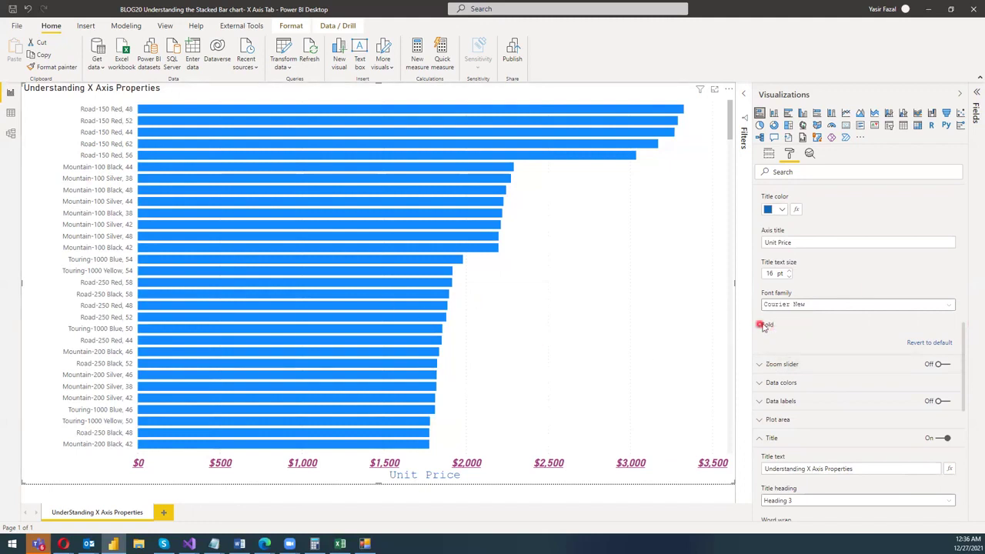
left_click_drag(965, 342, 963, 363)
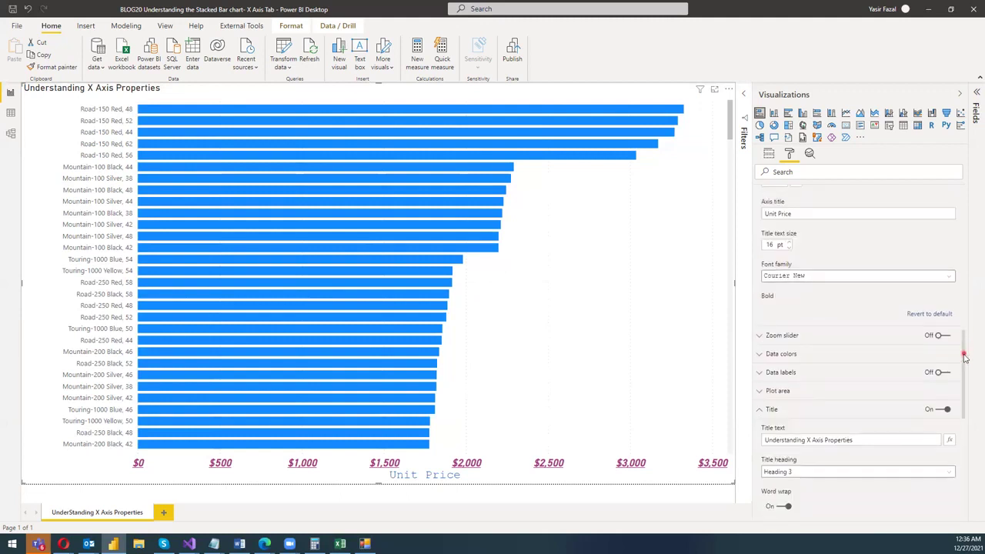
left_click(758, 408)
Step: Make the X axis title bold, italic and underlined
scroll(779, 291, "down", 3)
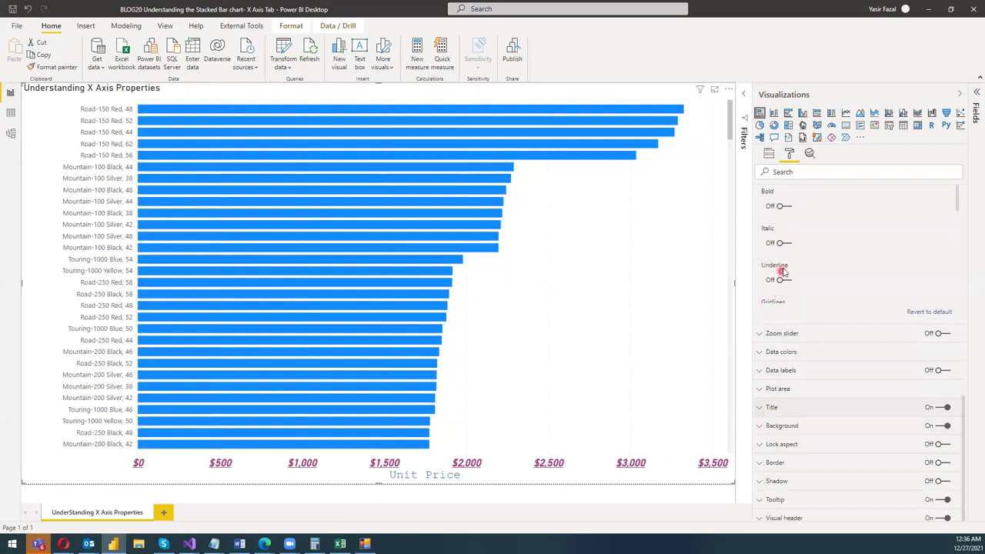
scroll(784, 265, "up", 2)
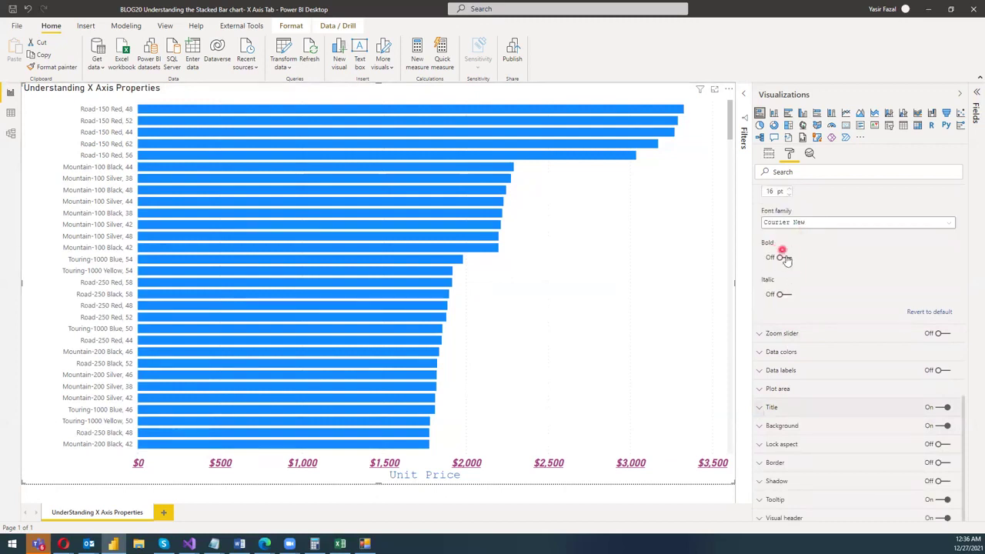
left_click(789, 260)
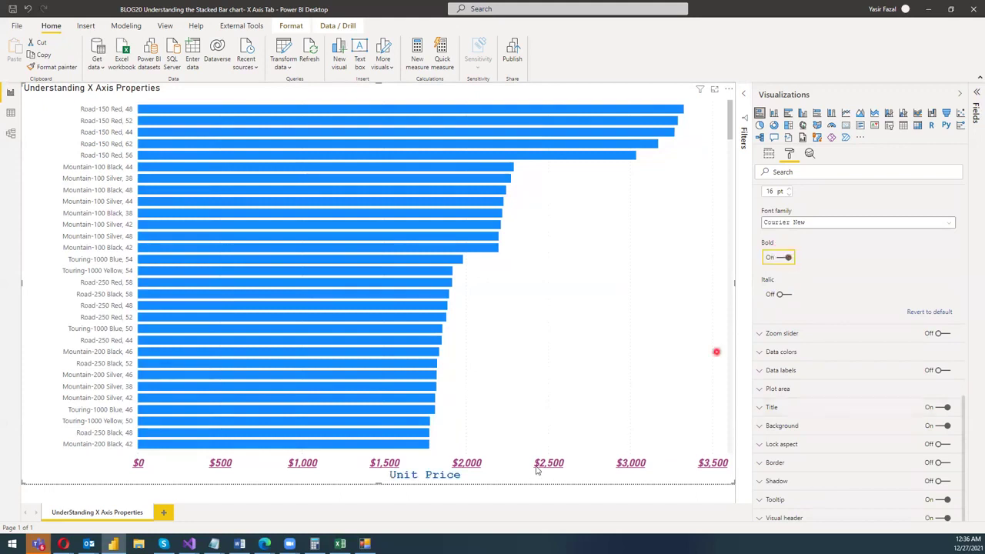
left_click(786, 294)
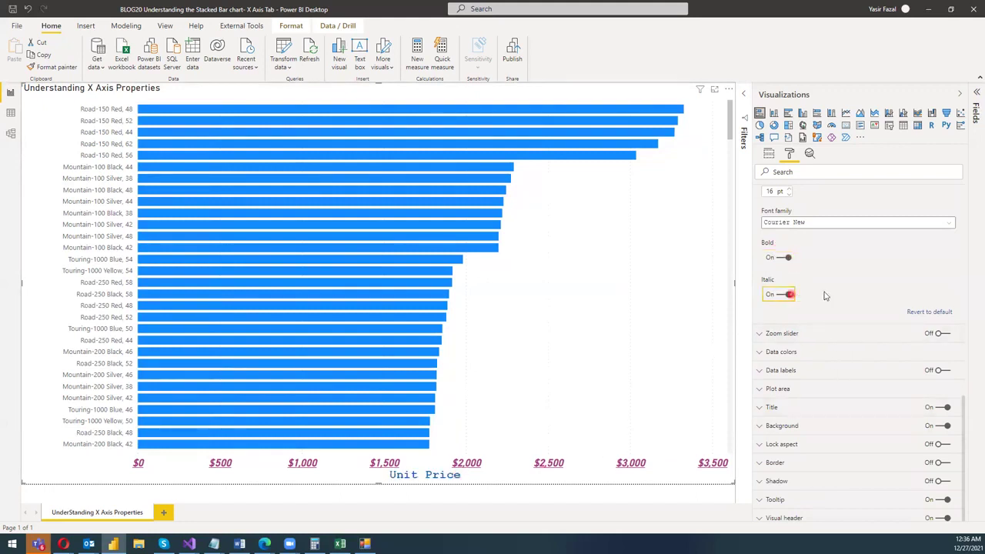
scroll(806, 287, "down", 2)
left_click(792, 282)
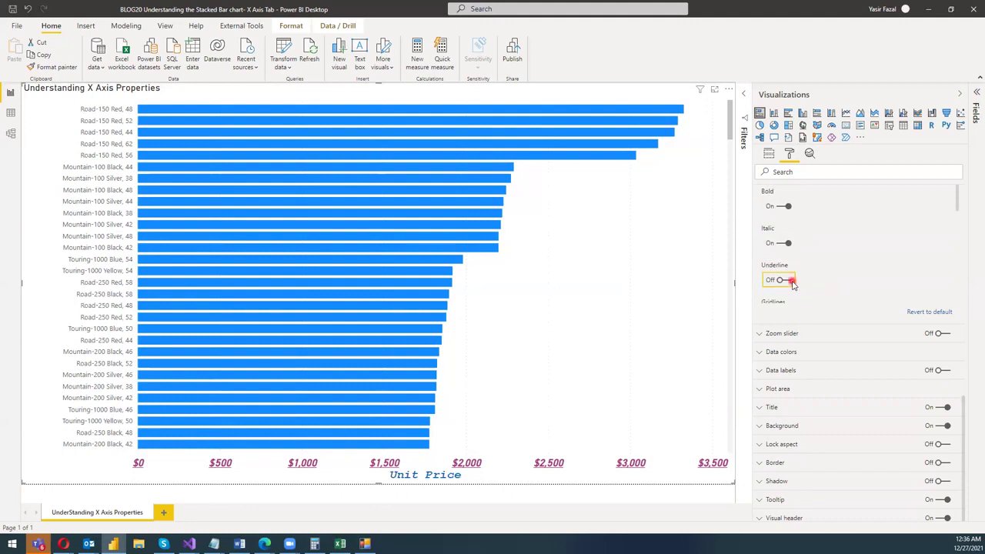
left_click(792, 281)
scroll(844, 275, "down", 4)
scroll(844, 275, "up", 2)
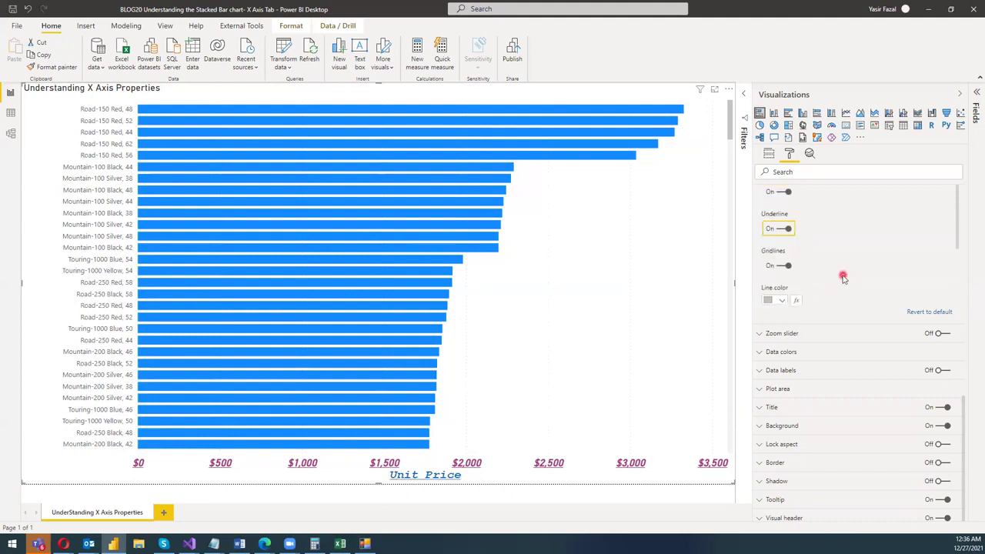
Step: Turn the X axis gridlines off and back on to compare the chart with and without them
scroll(818, 248, "up", 2)
scroll(820, 250, "down", 2)
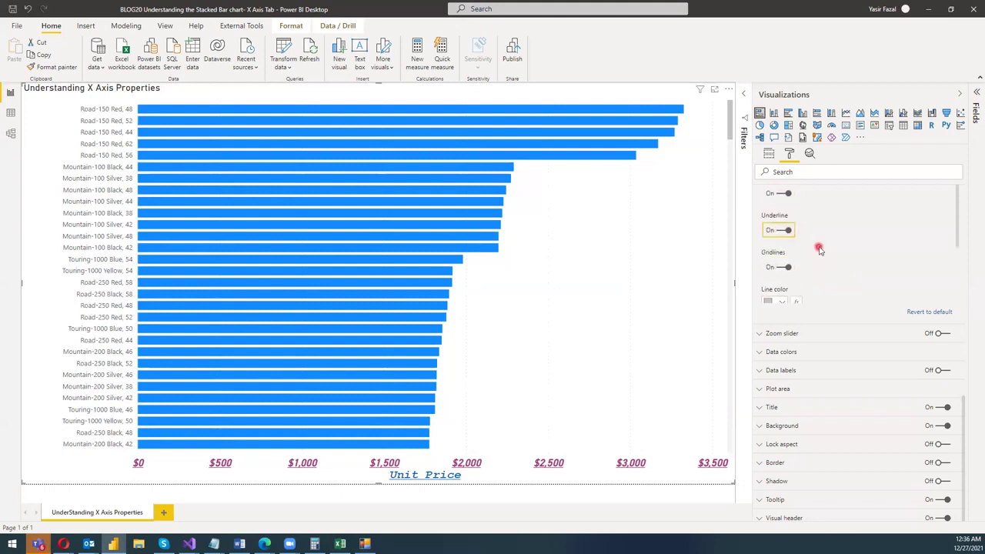
left_click(781, 266)
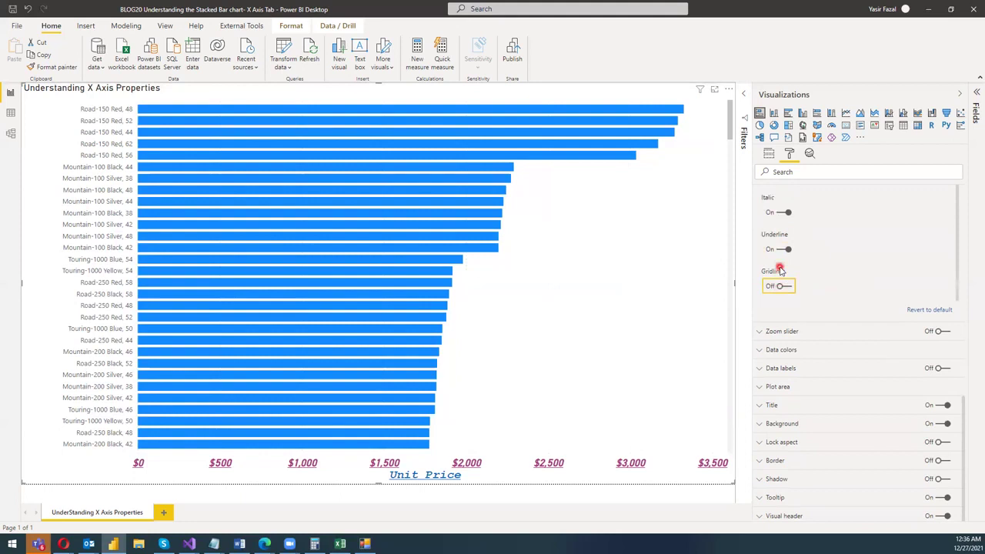
left_click(784, 286)
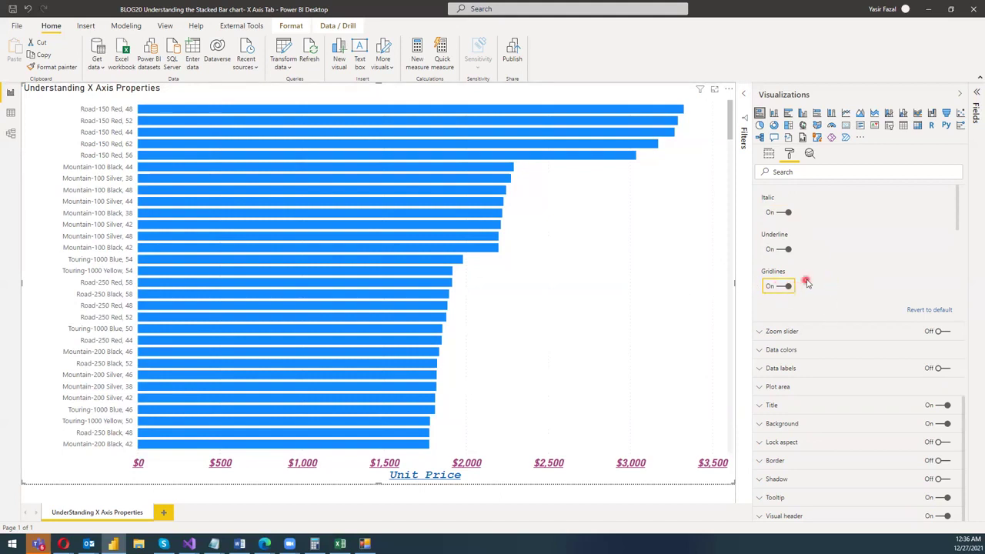
Step: Color the X axis gridlines orange and increase their stroke width to 4
scroll(806, 283, "down", 2)
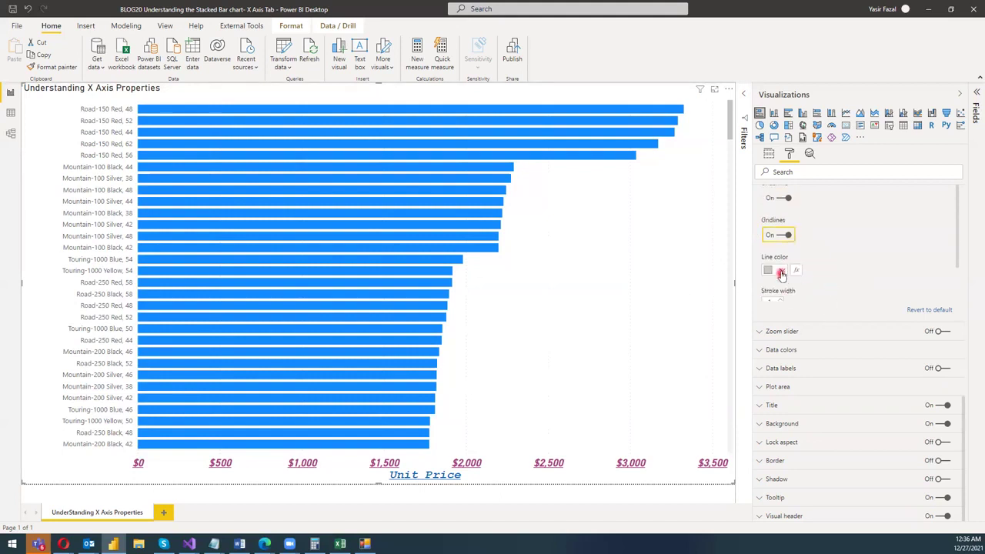
left_click(781, 271)
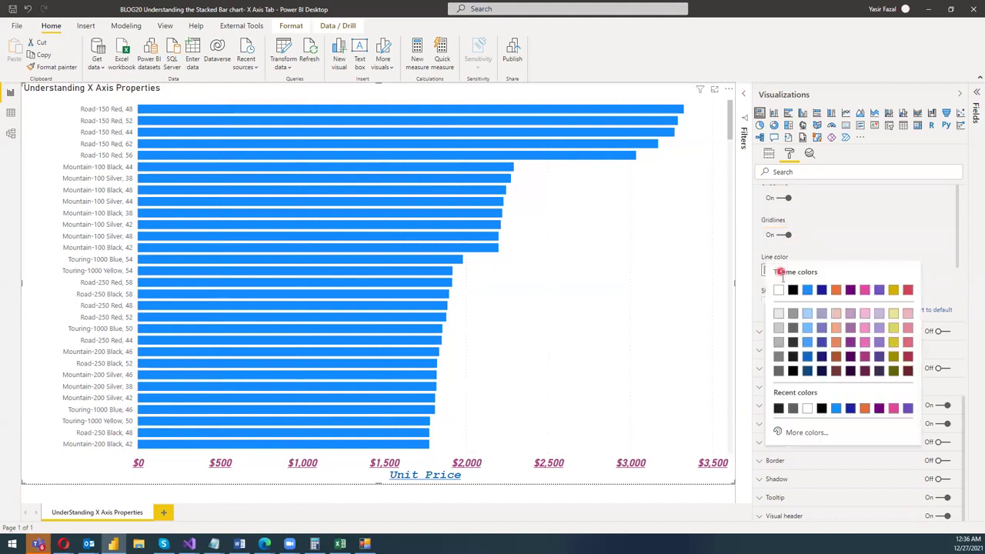
left_click(837, 344)
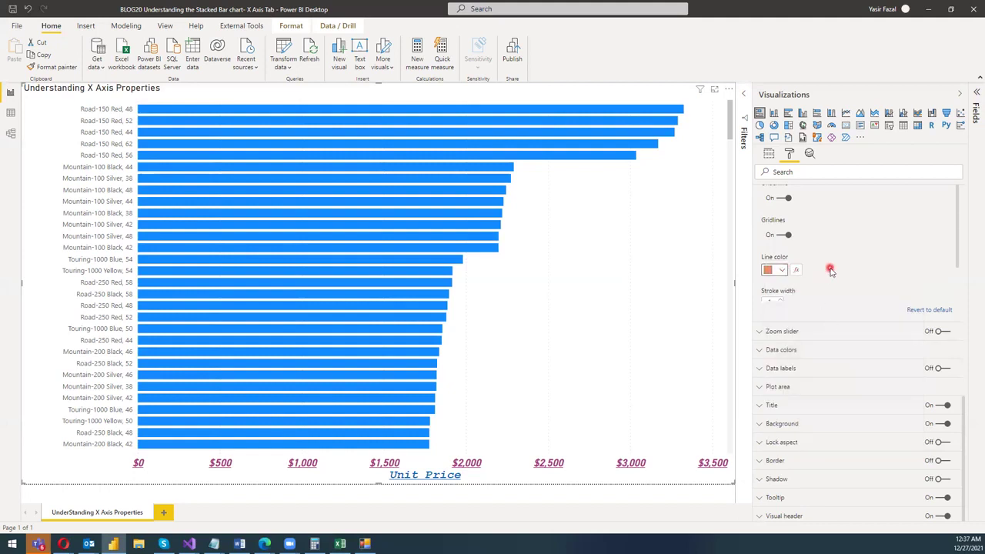
scroll(825, 268, "down", 1)
left_click(779, 257)
left_click(781, 257)
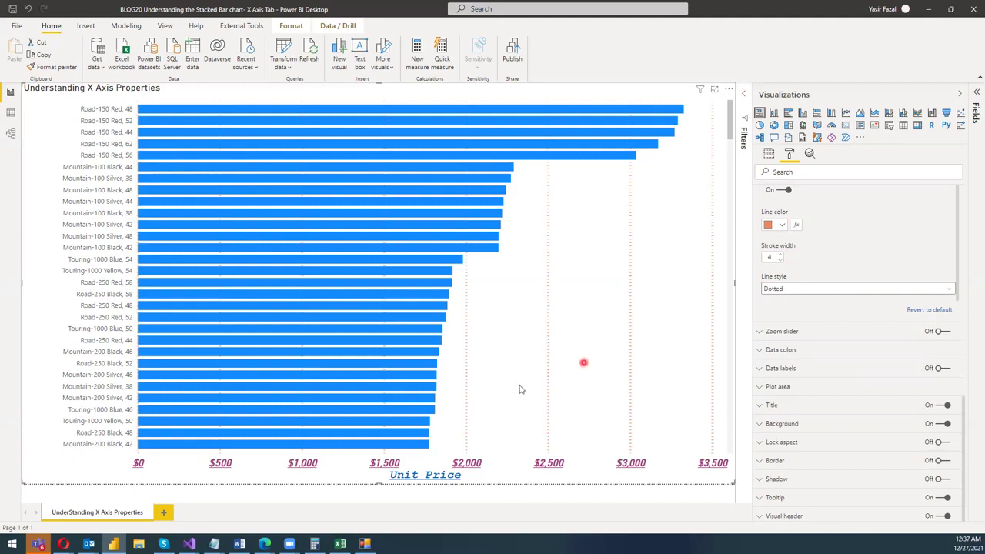
Step: Recolor the X axis gridlines black and check where they cross the Mountain-100 Black, 42 bar, leaving no bar highlighted
left_click(780, 226)
left_click(793, 245)
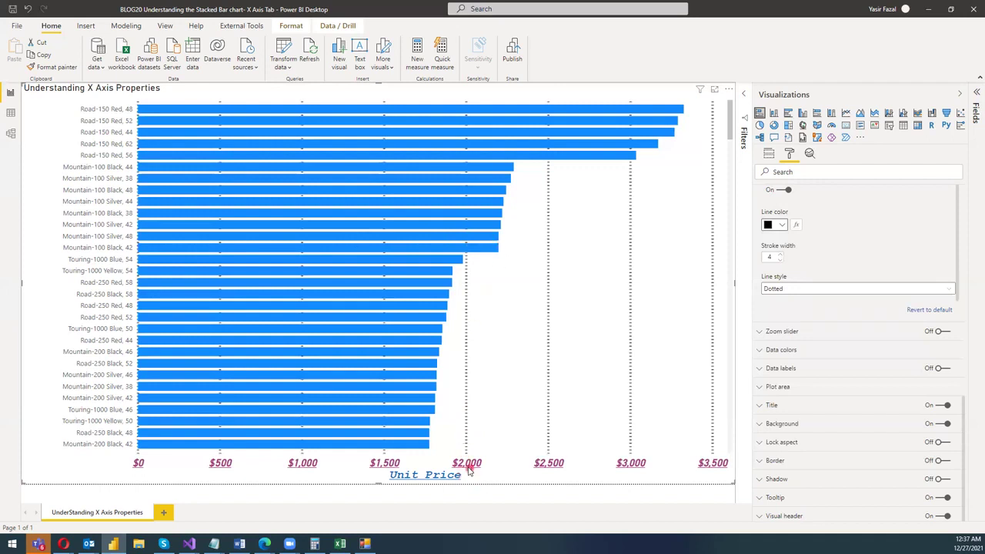
left_click(465, 247)
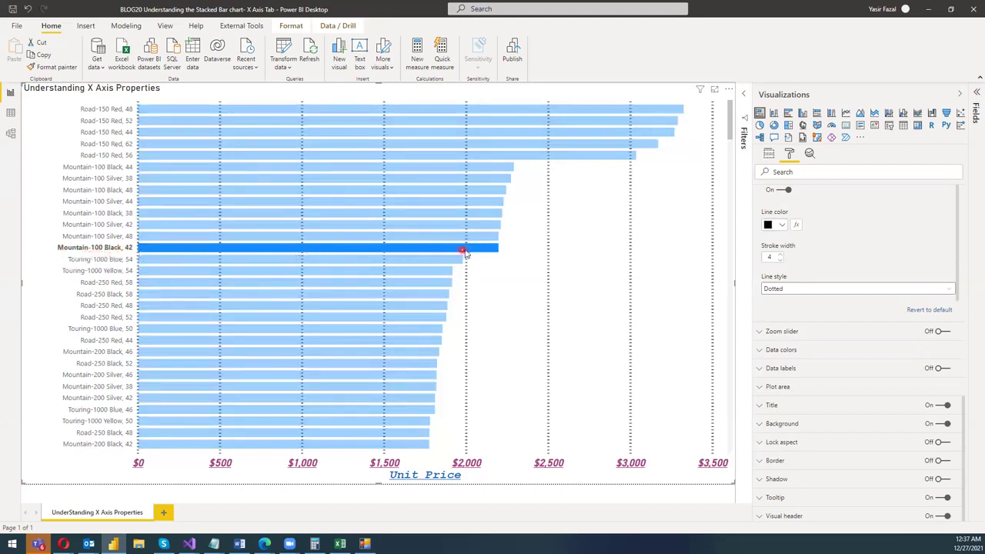
left_click(466, 248)
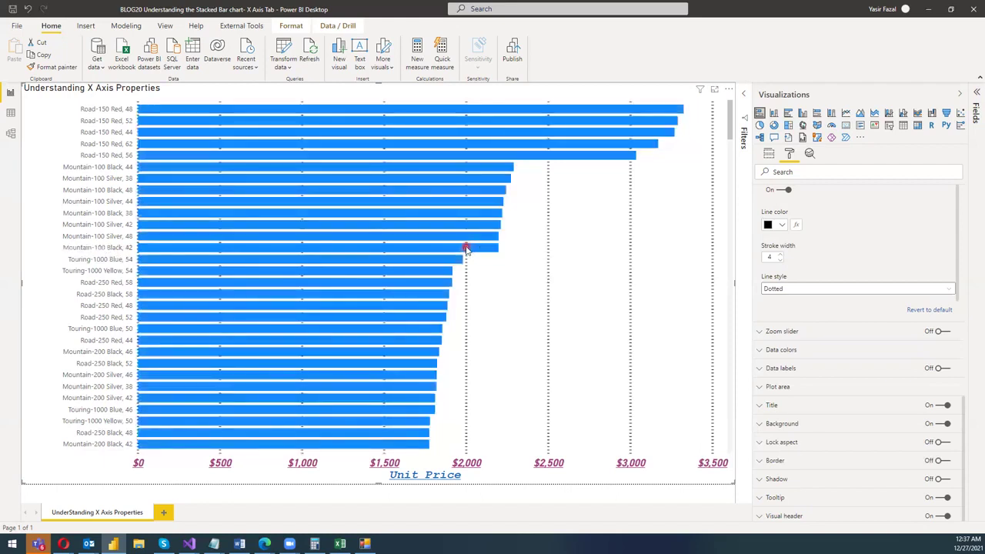
left_click(385, 248)
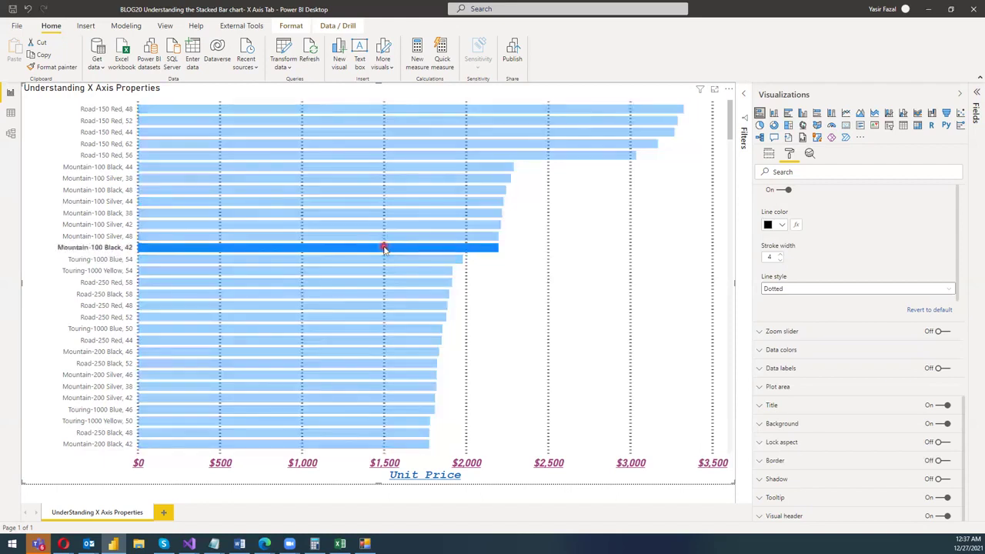
left_click(302, 251)
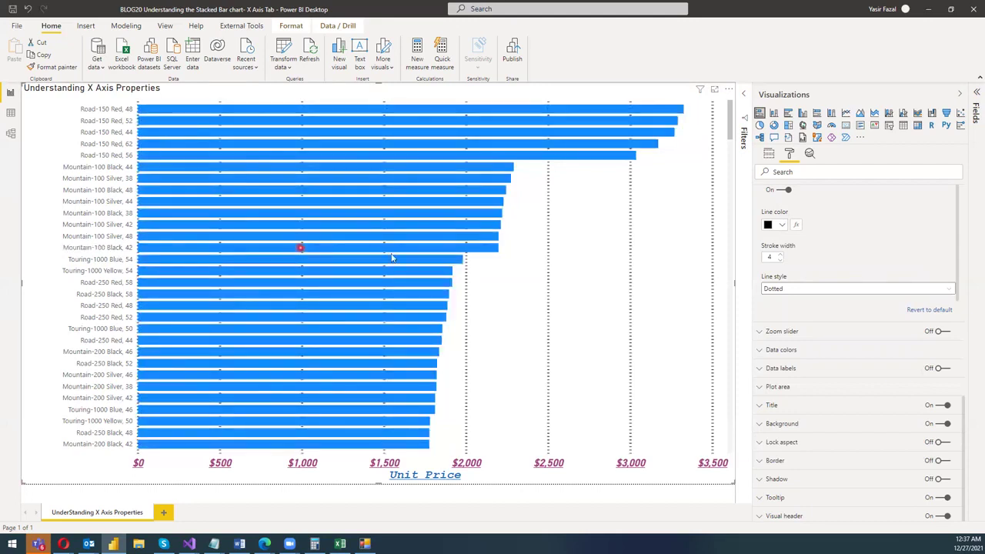
Step: Try the Solid and Dotted line styles on the X axis gridlines, ending with Dashed
left_click(782, 288)
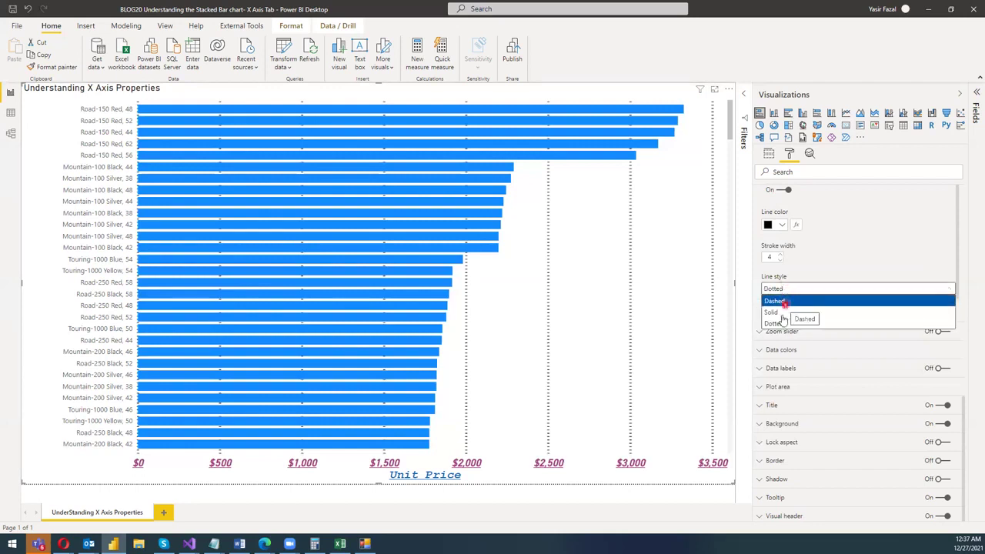
left_click(782, 312)
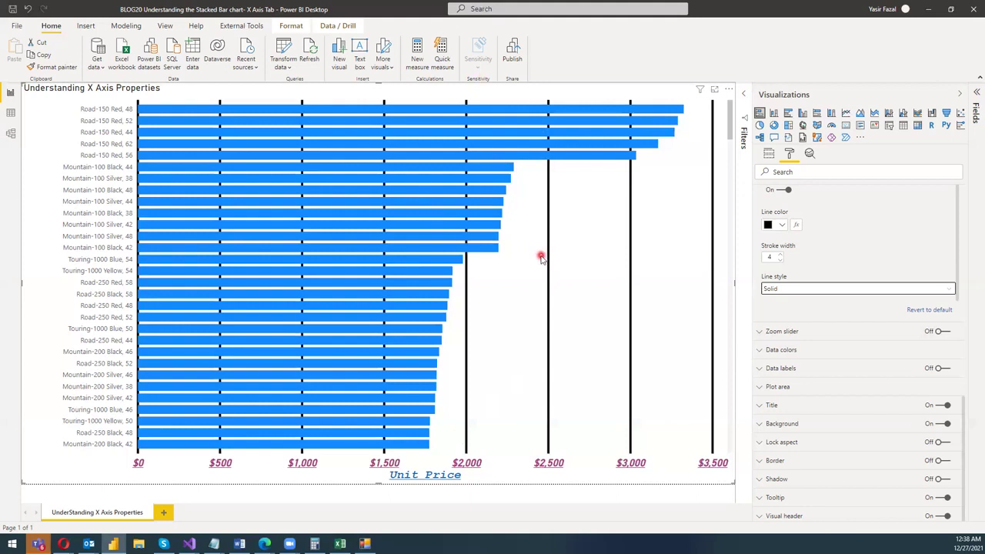
left_click(786, 290)
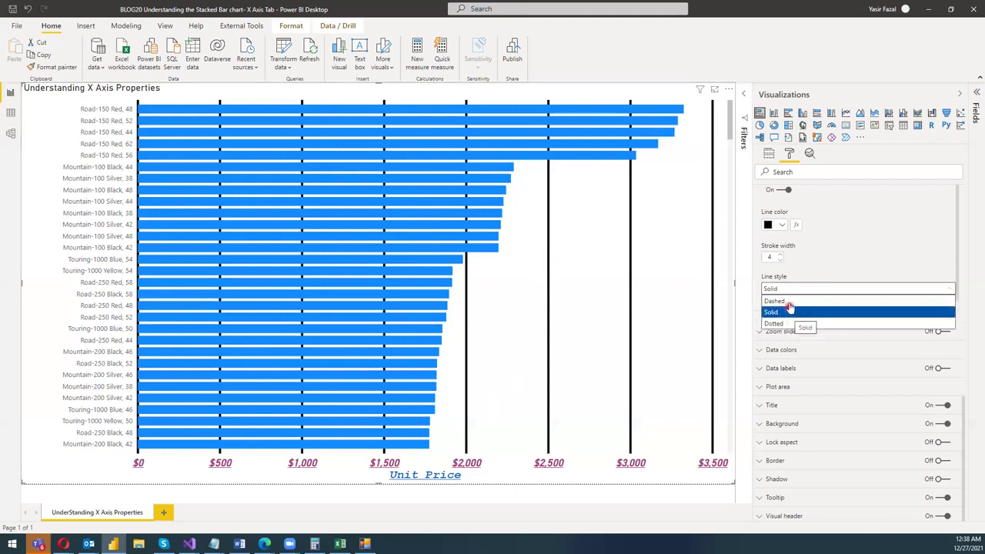
left_click(788, 321)
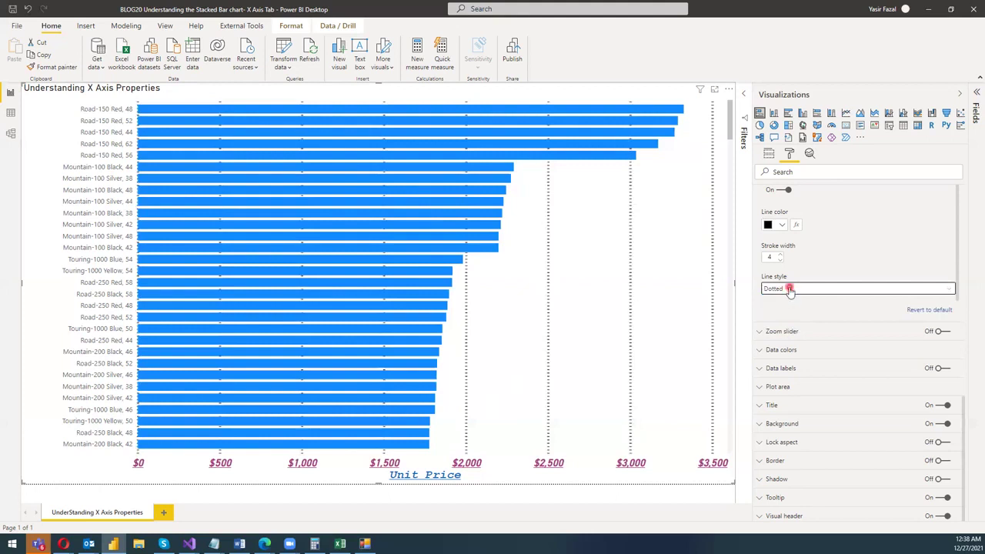
left_click(788, 290)
left_click(788, 301)
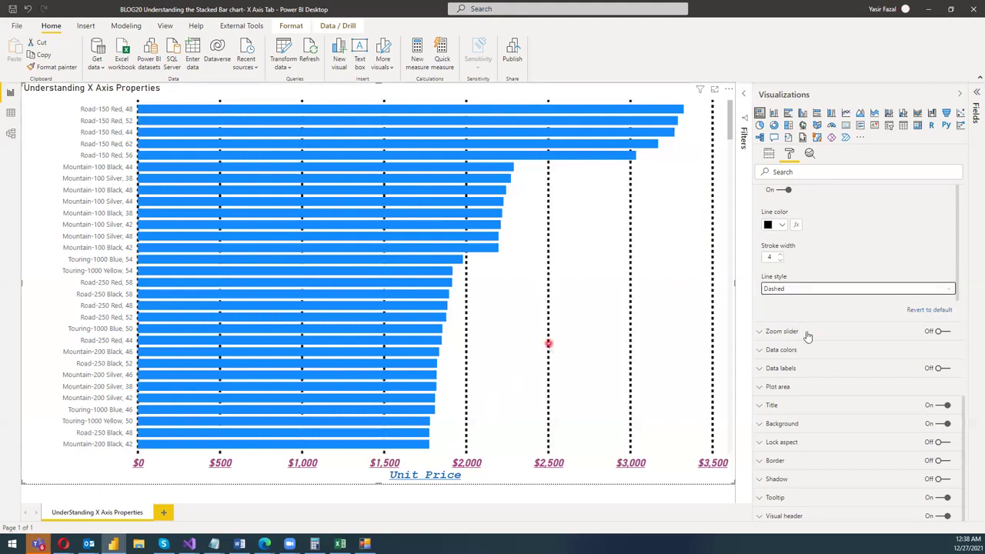
Step: Turn off the X axis gridlines
left_click_drag(957, 280, 956, 256)
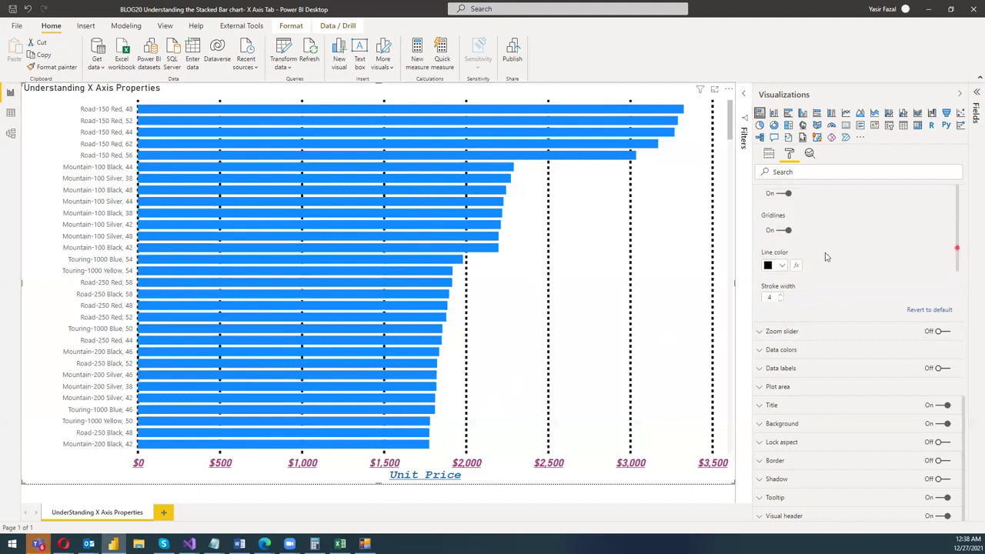
left_click(781, 230)
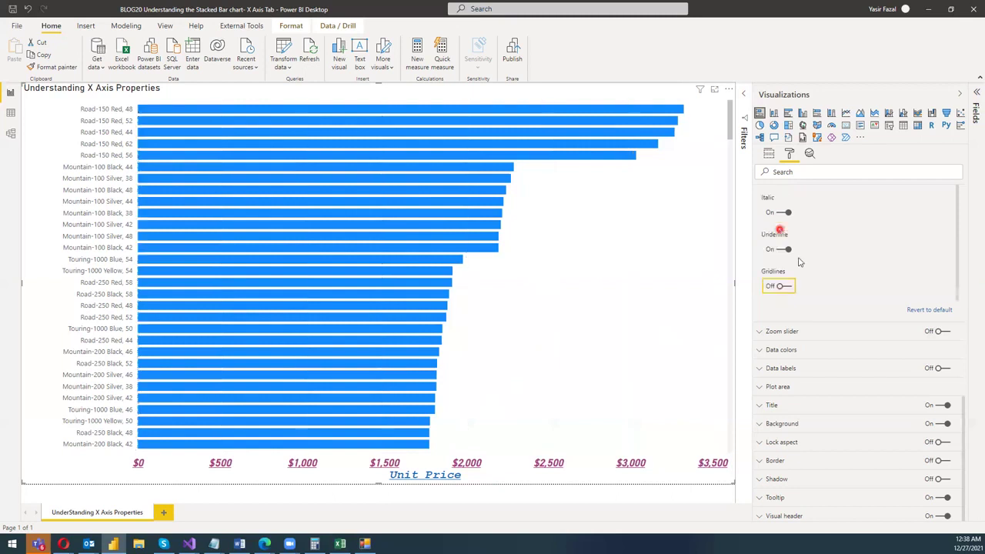